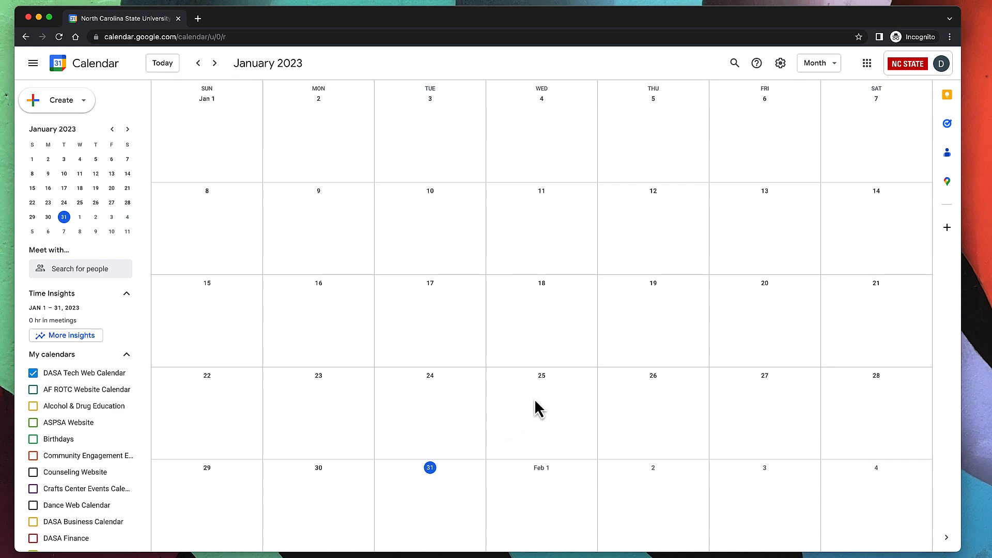
Start a new event on January 10 and add the colleague as a guest.
{"action": "left_click", "coordinate": [436, 240]}
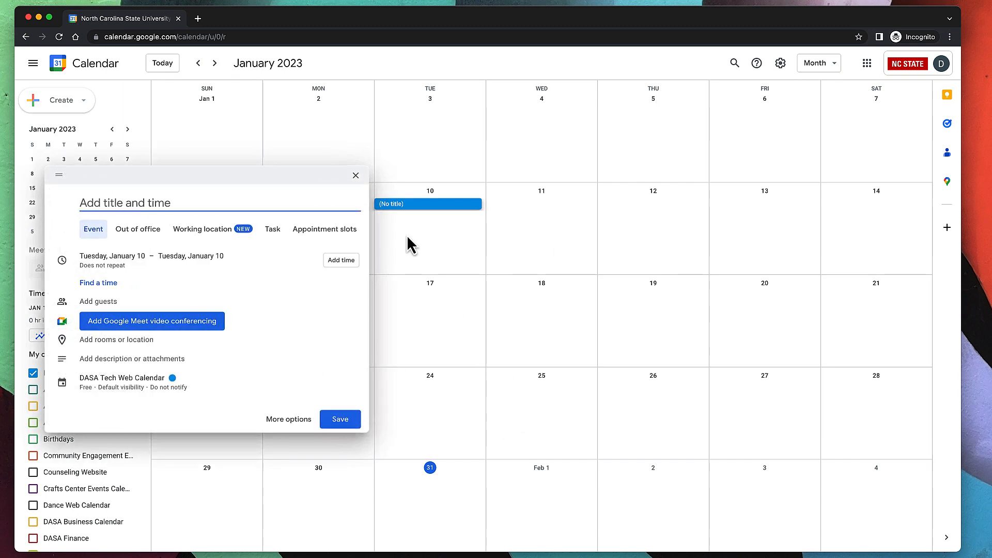
{"action": "left_click", "coordinate": [111, 301]}
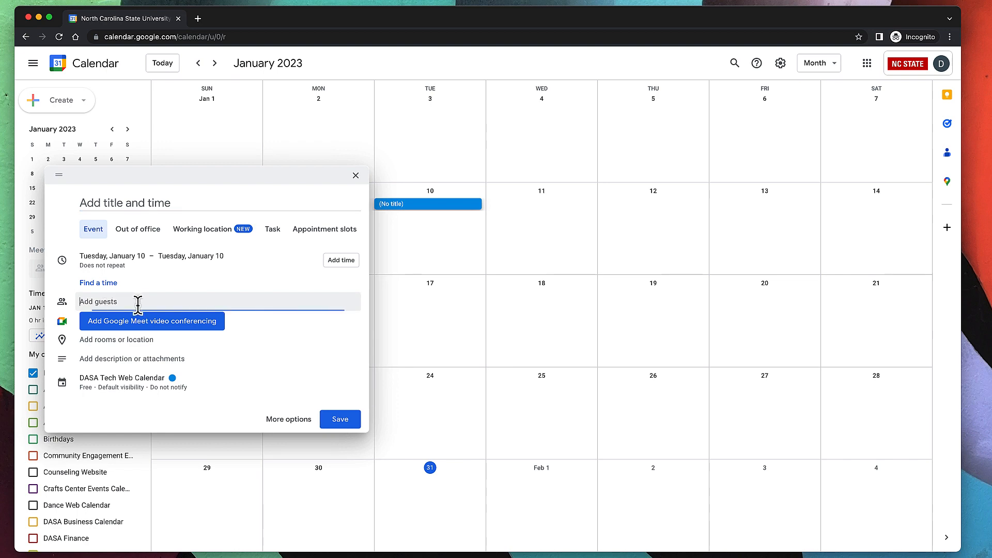
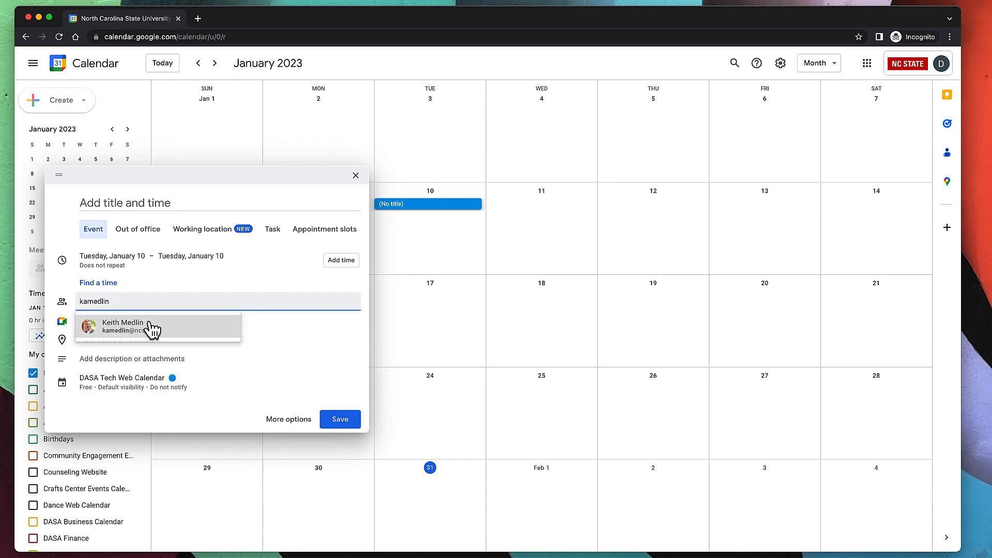
{"action": "key", "text": "Return"}
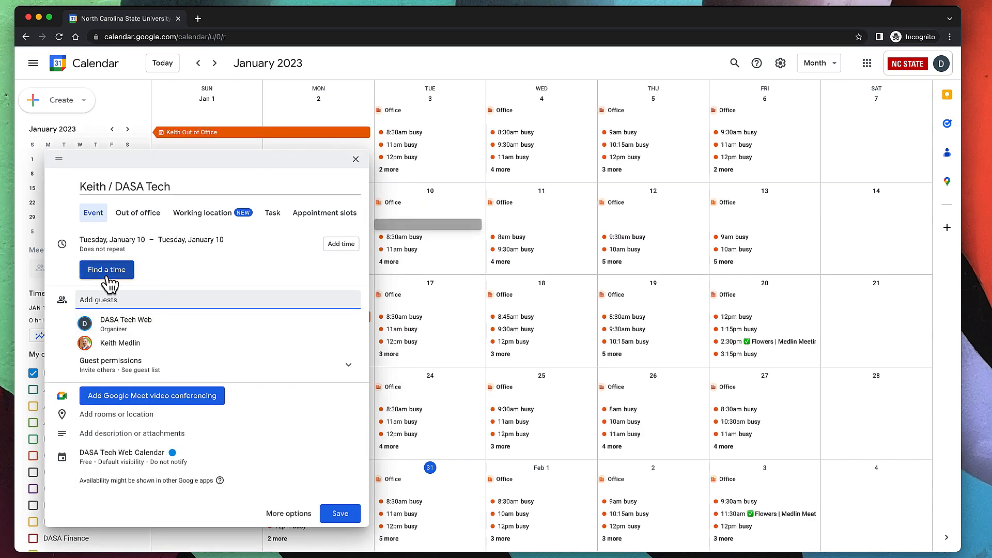
In Find a time, move ahead to January 19 and book the 9:00–10:00am slot.
{"action": "left_click", "coordinate": [107, 275]}
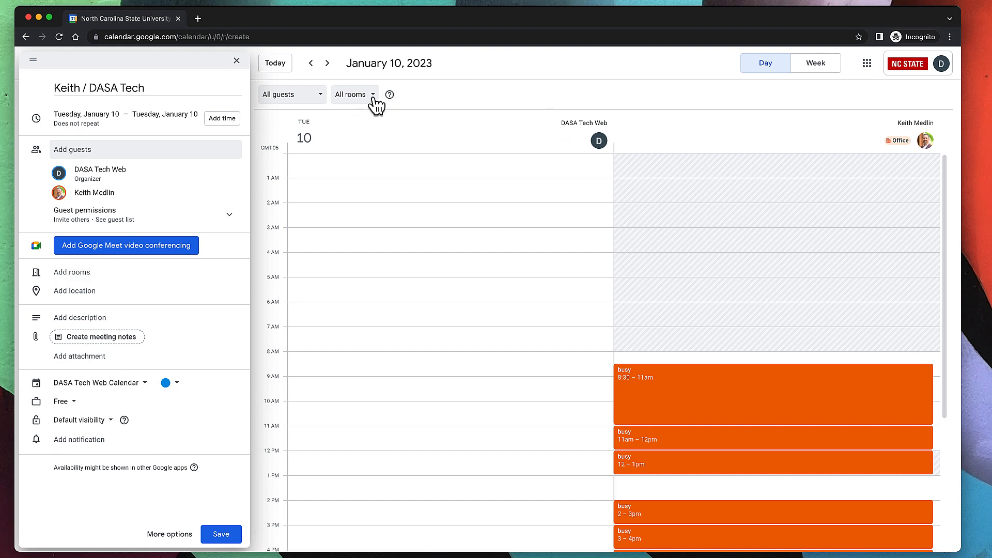
{"action": "left_click", "coordinate": [329, 64]}
{"action": "left_click", "coordinate": [329, 64]}
{"action": "left_click", "coordinate": [328, 64]}
{"action": "left_click", "coordinate": [328, 64]}
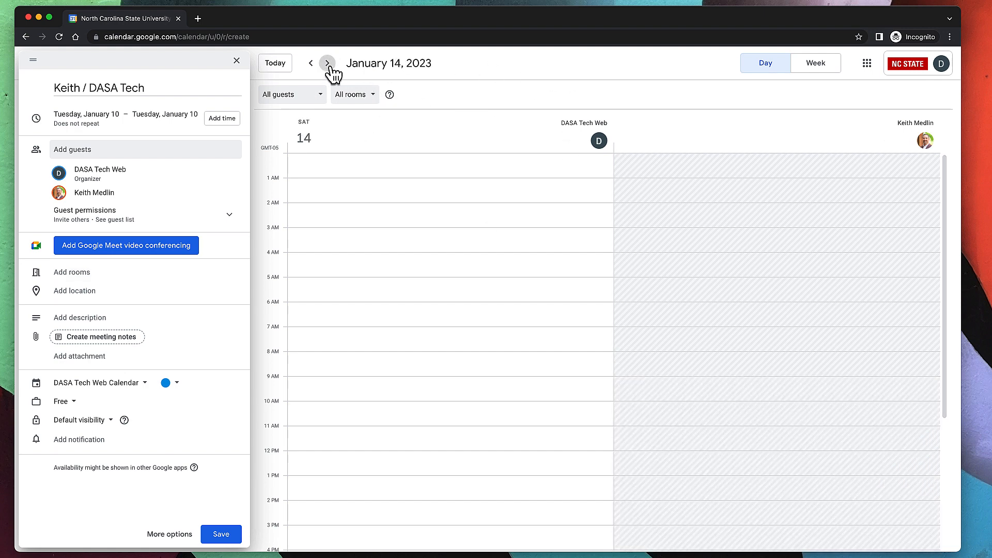
{"action": "left_click", "coordinate": [328, 64]}
{"action": "left_click", "coordinate": [329, 65]}
{"action": "left_click", "coordinate": [328, 64]}
{"action": "left_click", "coordinate": [329, 64]}
{"action": "left_click", "coordinate": [328, 64]}
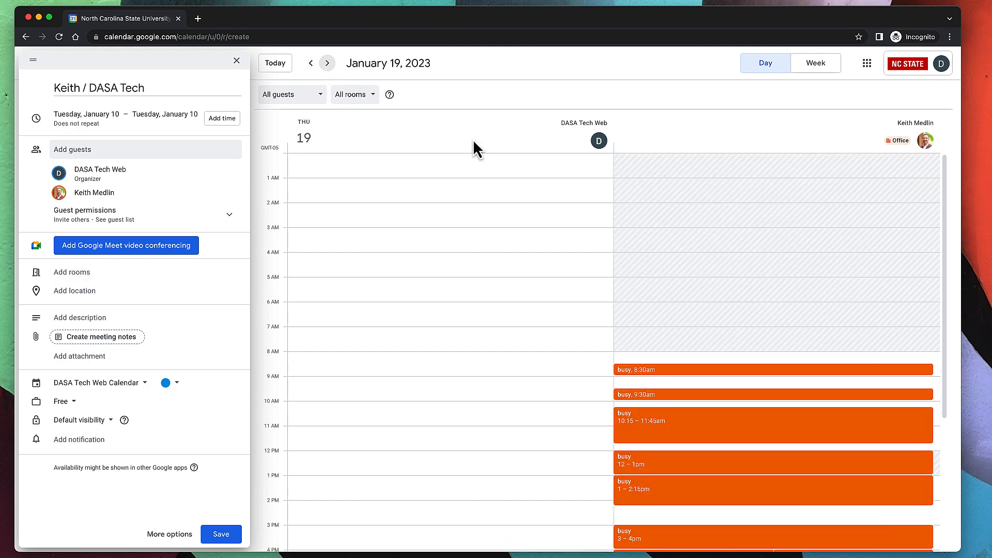
{"action": "left_click", "coordinate": [674, 390]}
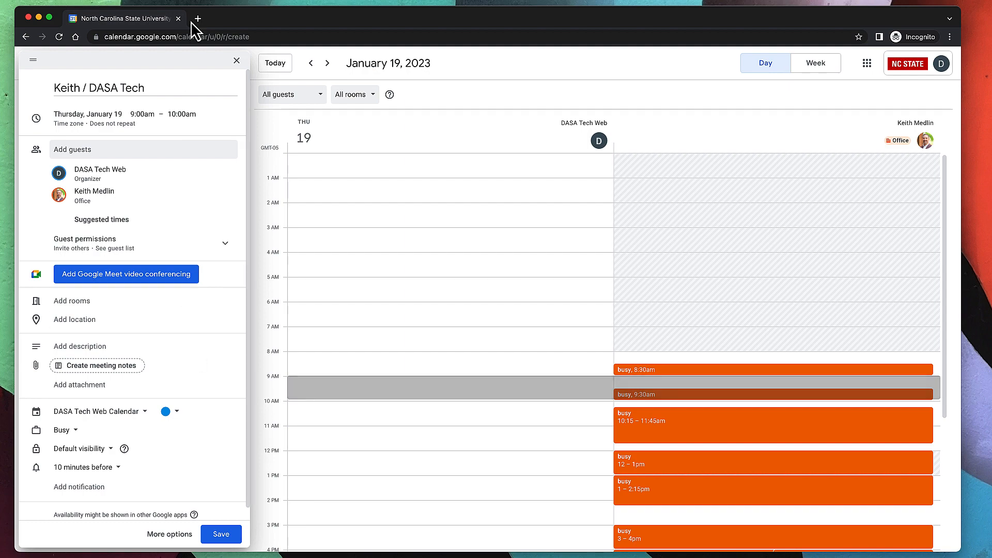
Try closing the draft meeting, cancel once, then close it again.
{"action": "left_click", "coordinate": [239, 58]}
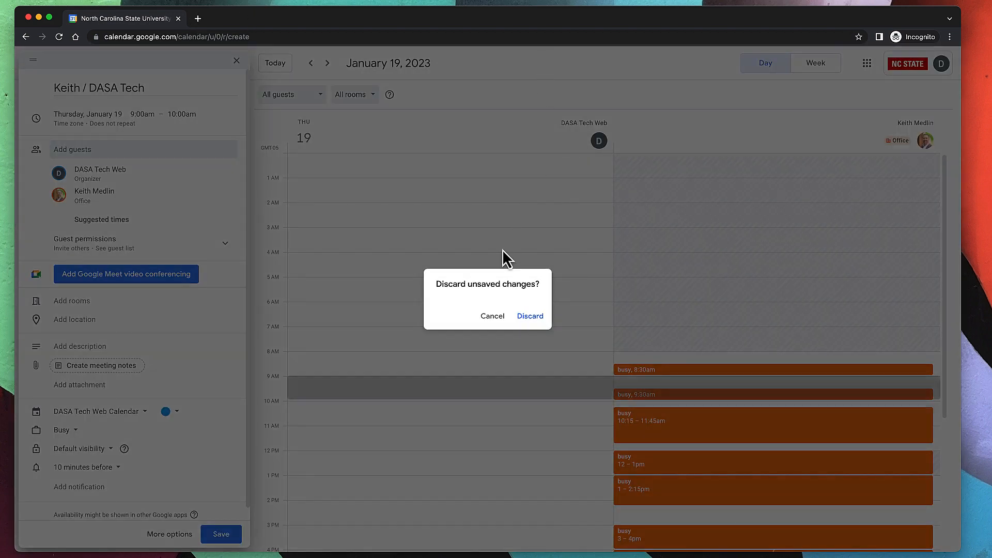
{"action": "left_click", "coordinate": [492, 316]}
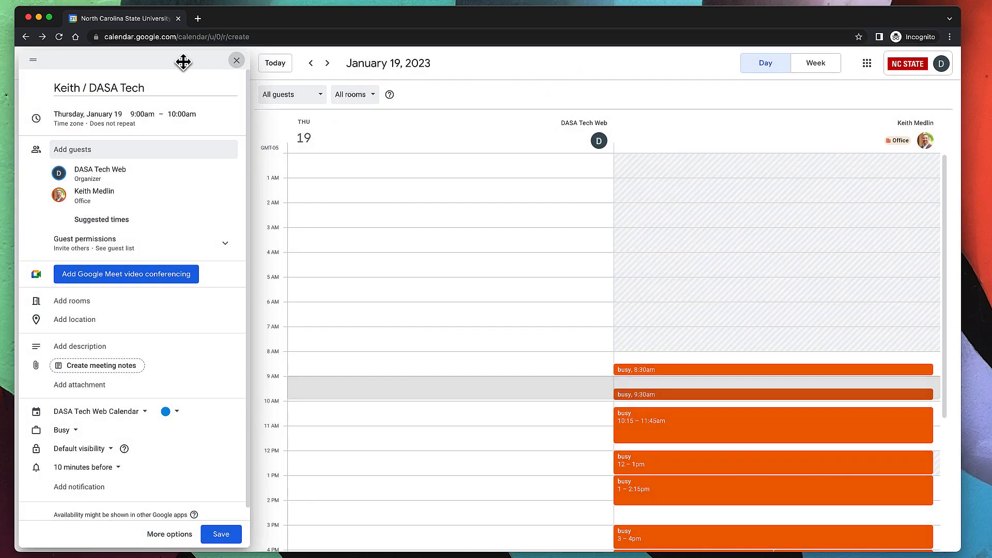
{"action": "left_click", "coordinate": [236, 61]}
Confirm Discard in the 'Discard unsaved changes?' dialog.
{"action": "left_click", "coordinate": [531, 315]}
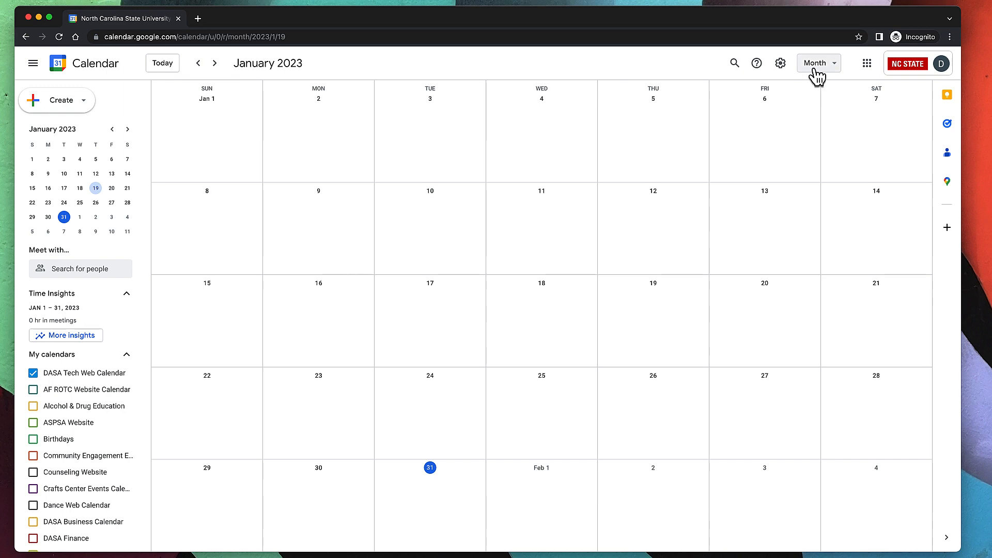
Enable 'Create appointment schedules instead of appointment slots' in Settings, then go back to the calendar.
{"action": "left_click", "coordinate": [780, 64]}
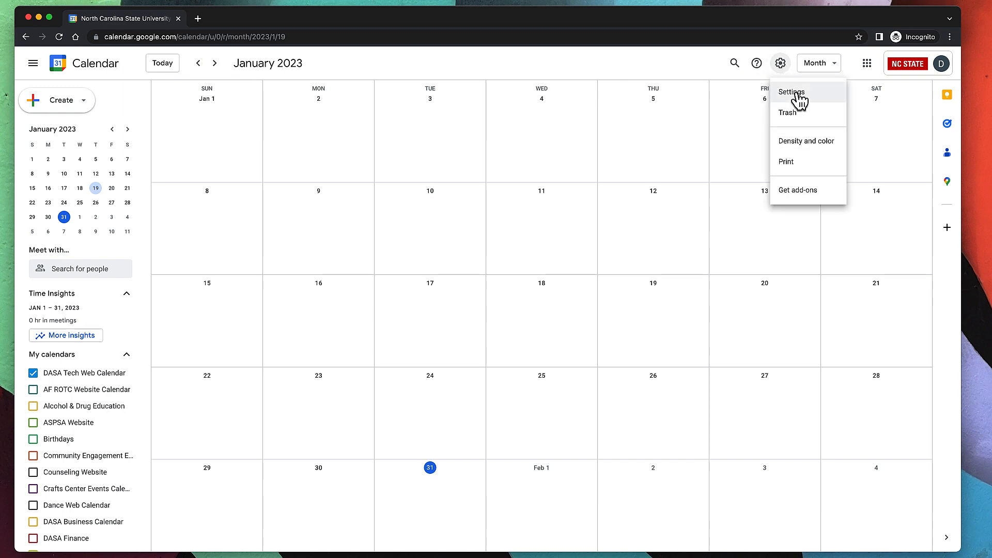
{"action": "left_click", "coordinate": [796, 93]}
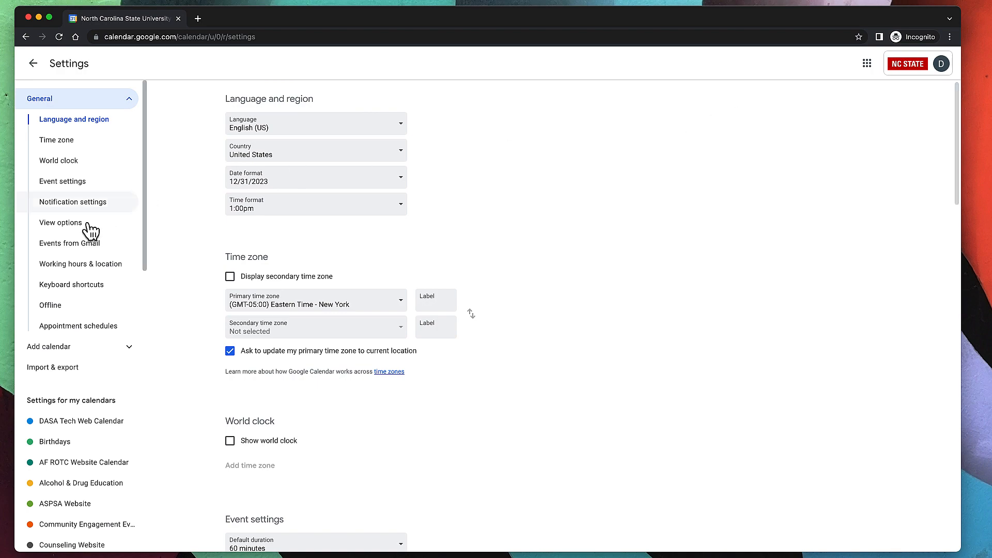
{"action": "left_click", "coordinate": [87, 333]}
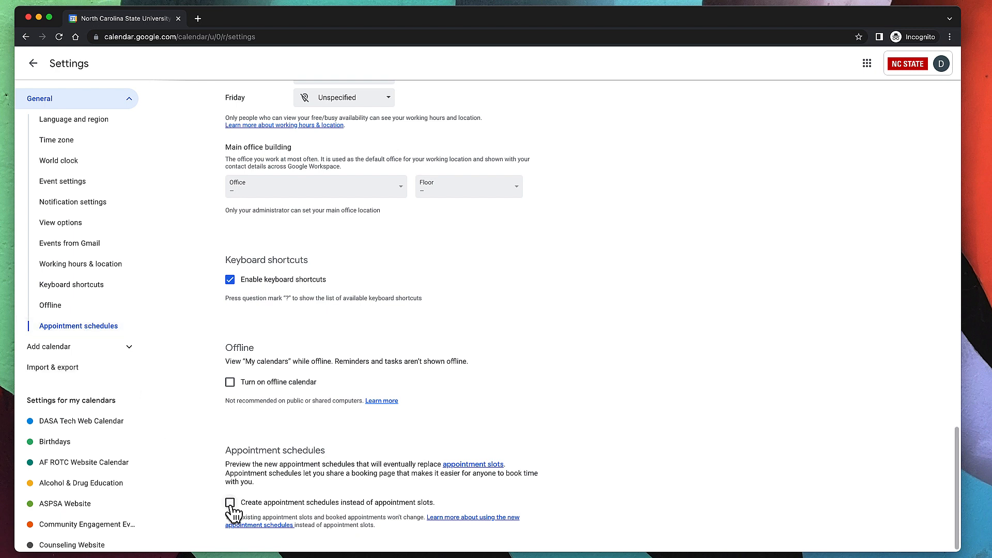
{"action": "left_click", "coordinate": [230, 507]}
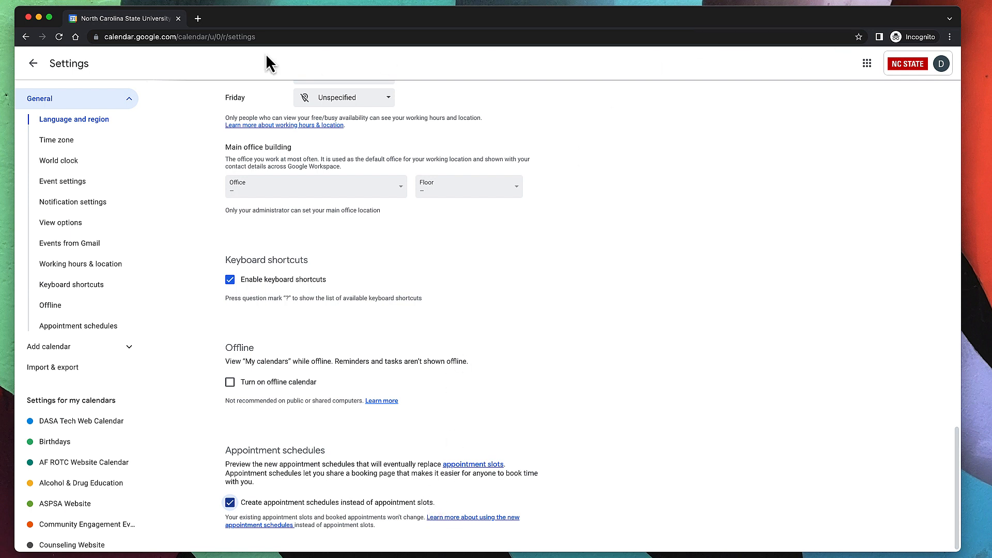
{"action": "left_click", "coordinate": [33, 66]}
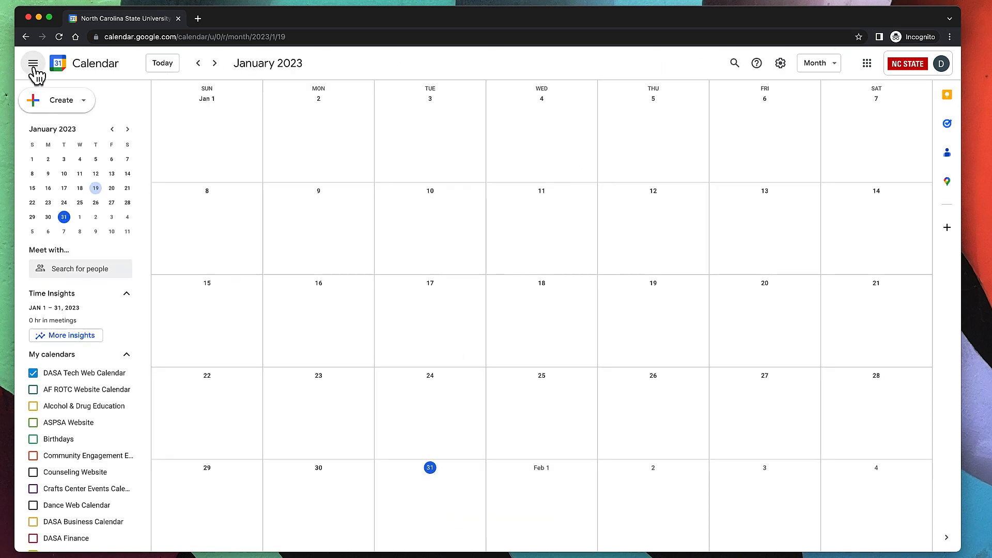
Choose Appointment schedule from the Create menu.
{"action": "left_click", "coordinate": [75, 103]}
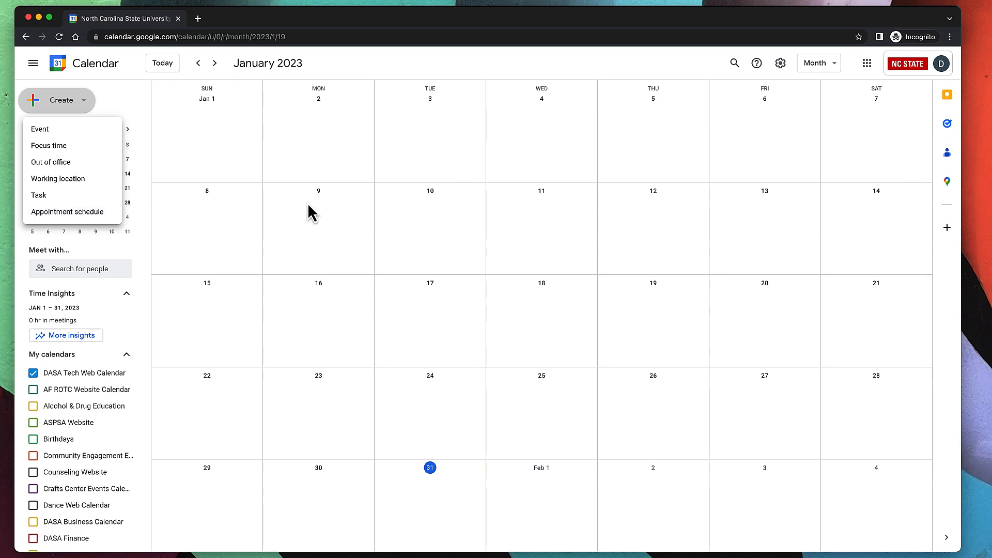
{"action": "left_click", "coordinate": [86, 212]}
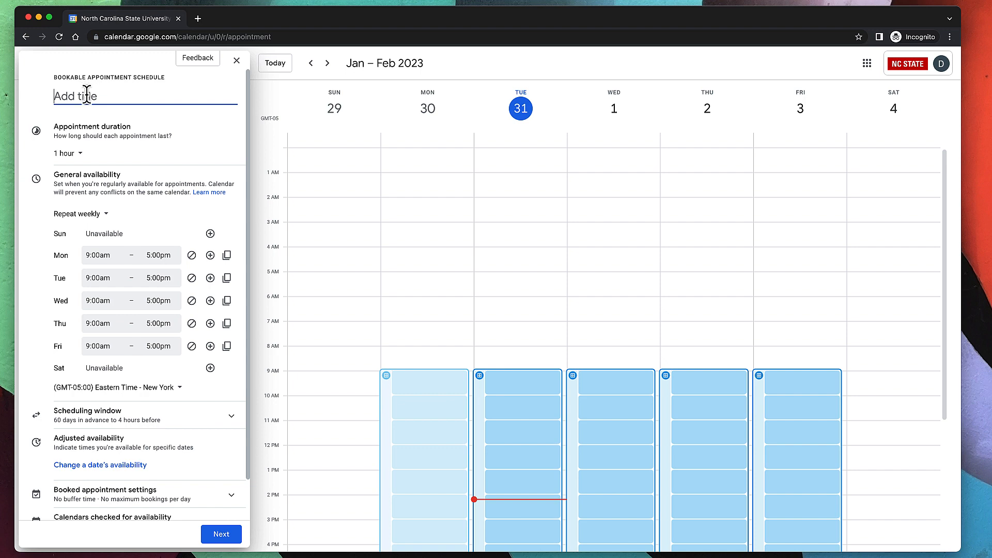
Title it 'Dasa Web Appointments', set 45-minute appointments, and mark Friday unavailable.
{"action": "type", "text": "Dasa Web Appointments"}
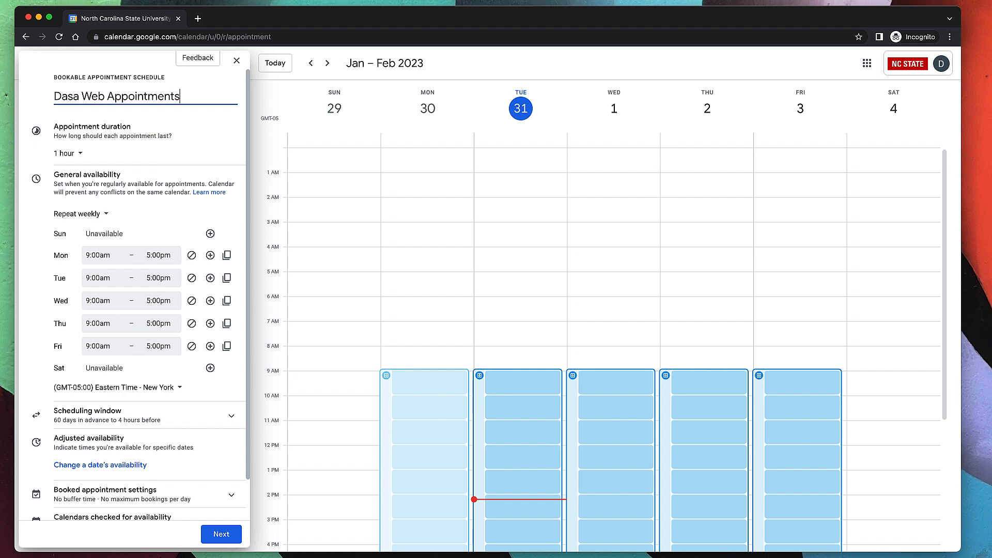
{"action": "left_click", "coordinate": [61, 154]}
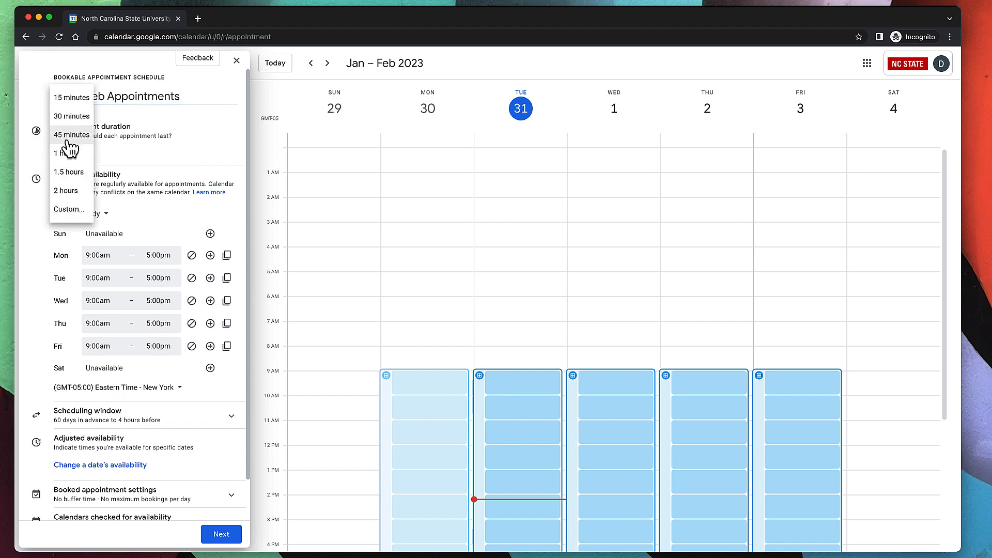
{"action": "left_click", "coordinate": [73, 135]}
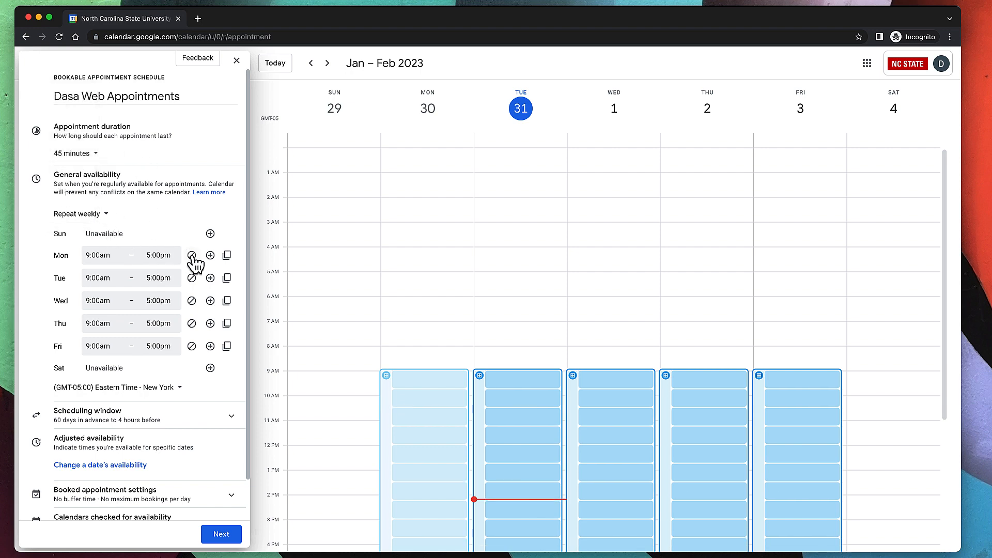
{"action": "left_click", "coordinate": [192, 346]}
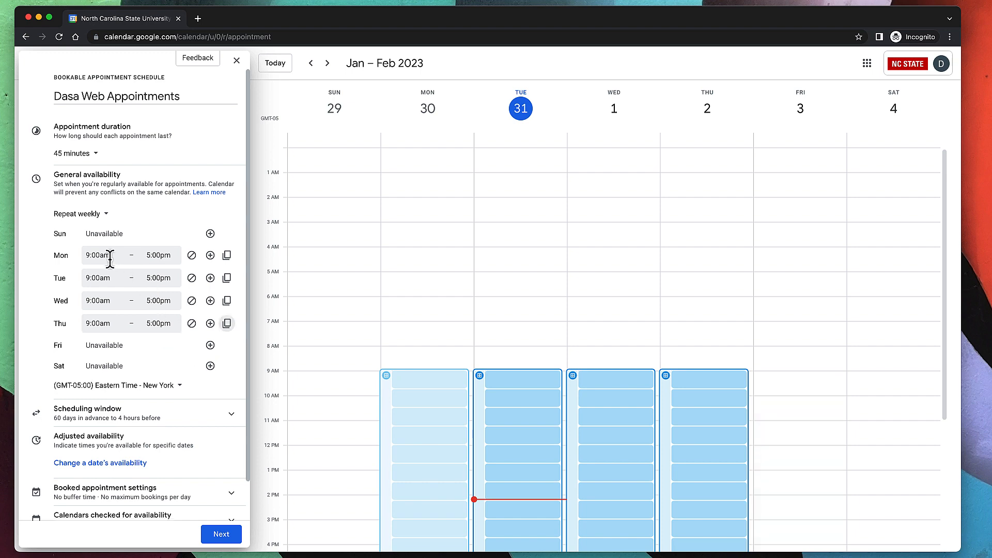
Set Monday's availability to 10:00am–12:00pm.
{"action": "left_click", "coordinate": [93, 255]}
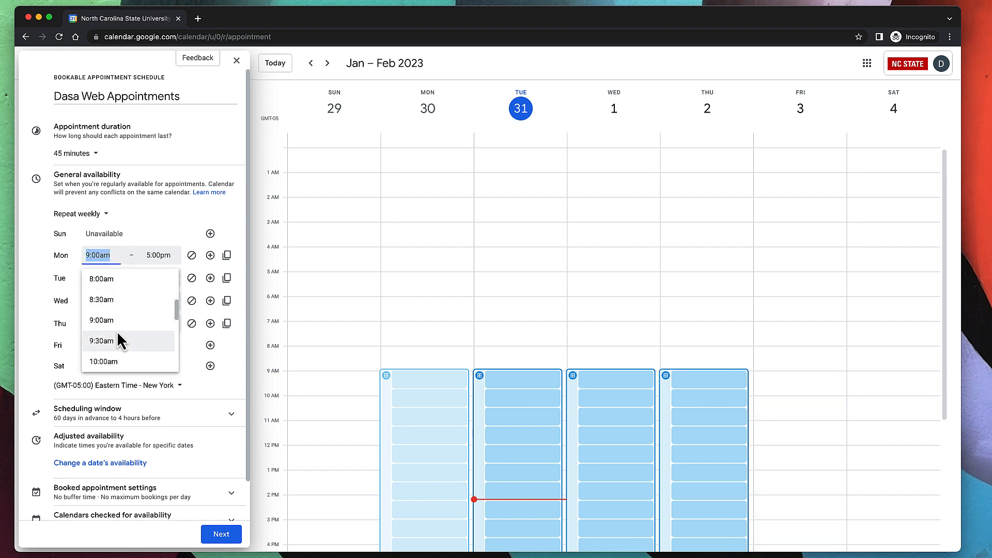
{"action": "left_click", "coordinate": [122, 361]}
{"action": "left_click", "coordinate": [158, 255]}
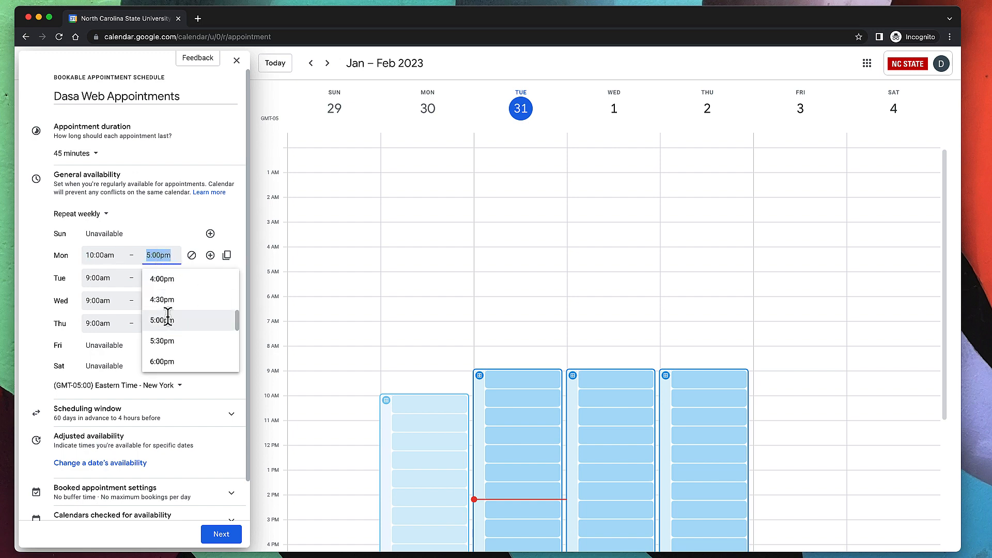
{"action": "scroll", "coordinate": [163, 315], "scroll_direction": "down", "scroll_amount": 3}
{"action": "scroll", "coordinate": [169, 319], "scroll_direction": "down", "scroll_amount": 3}
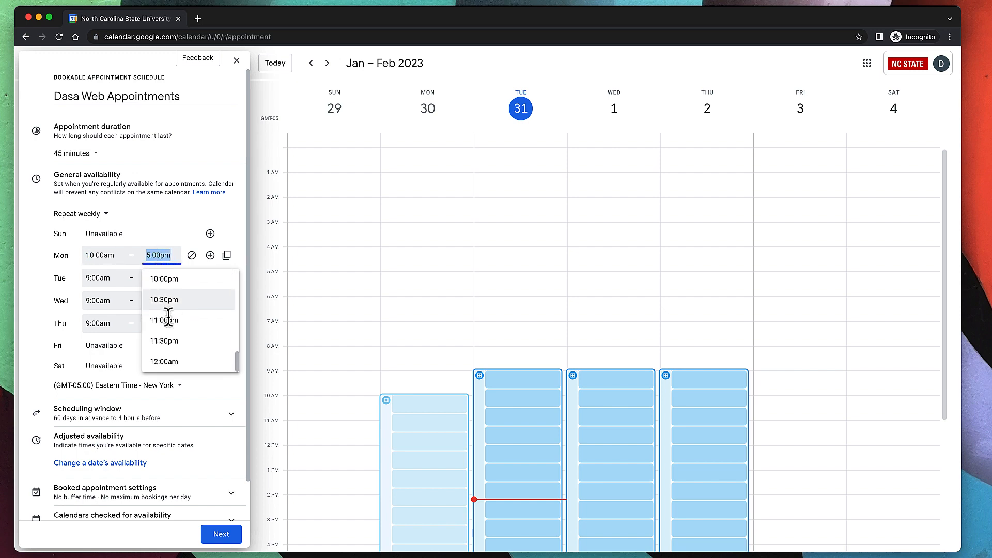
{"action": "scroll", "coordinate": [169, 317], "scroll_direction": "up", "scroll_amount": 8}
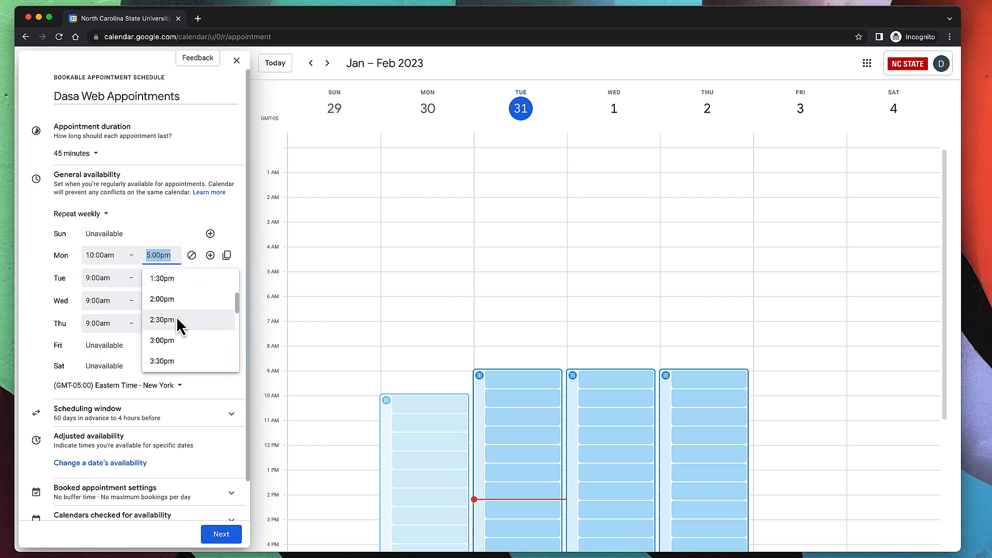
{"action": "scroll", "coordinate": [177, 321], "scroll_direction": "up", "scroll_amount": 2}
{"action": "left_click", "coordinate": [177, 297]}
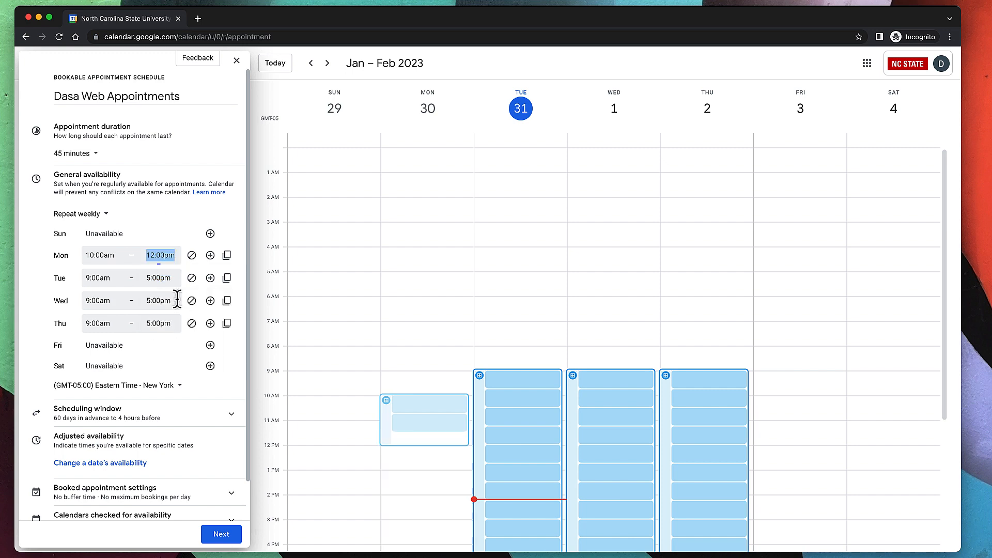
Add a second Monday period from 2:30pm to 4:00pm.
{"action": "left_click", "coordinate": [210, 255]}
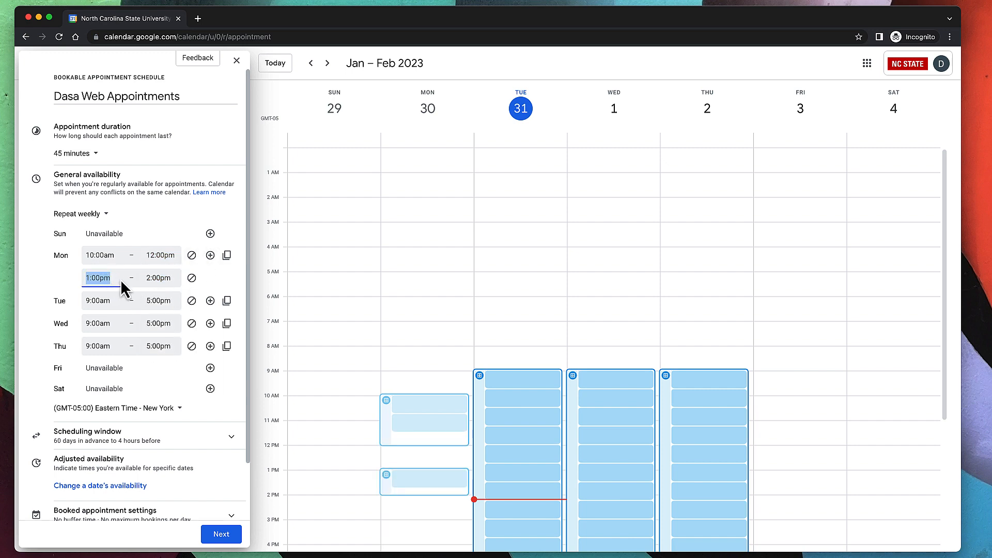
{"action": "left_click", "coordinate": [96, 279]}
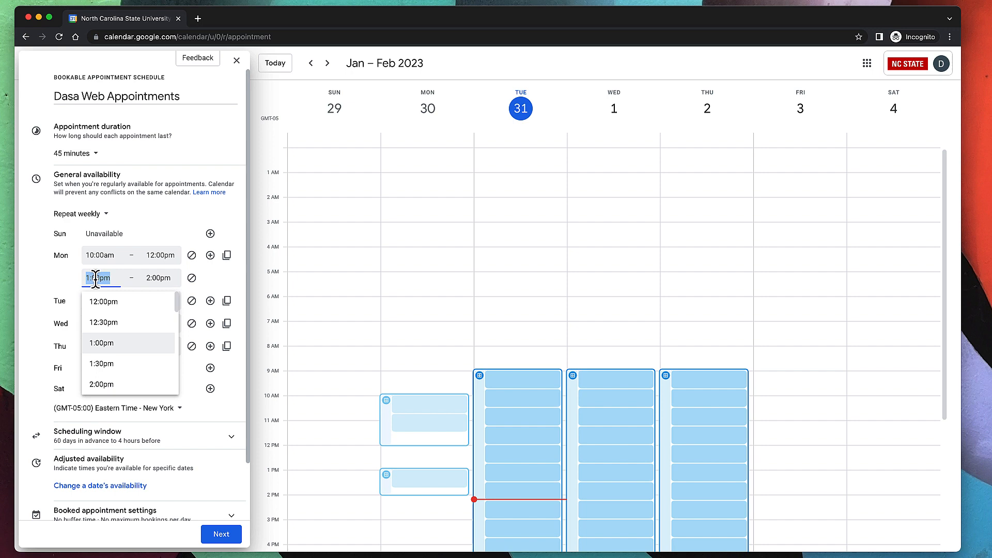
{"action": "scroll", "coordinate": [111, 361], "scroll_direction": "down", "scroll_amount": 2}
{"action": "left_click", "coordinate": [110, 363]}
{"action": "left_click", "coordinate": [159, 277]}
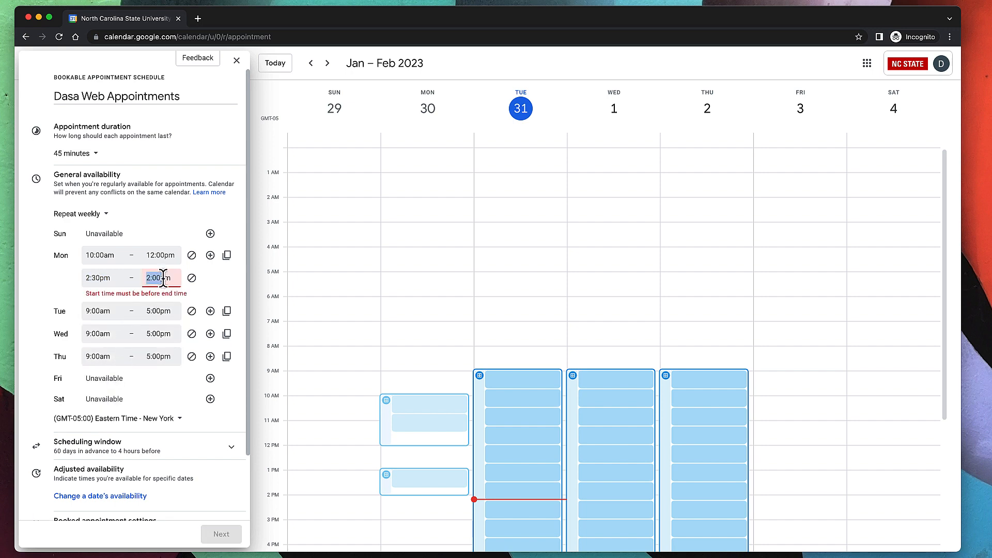
{"action": "left_click", "coordinate": [194, 361]}
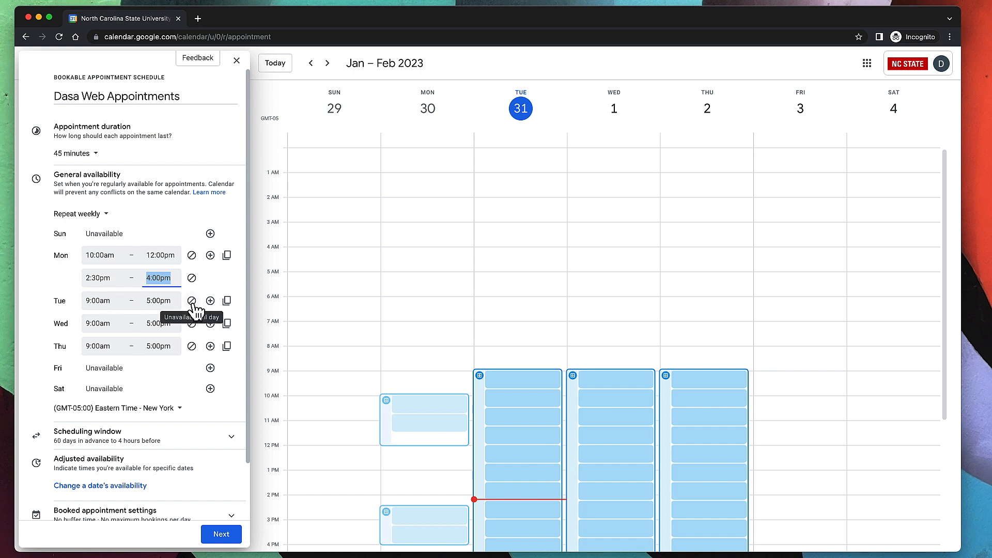
Add a second Tuesday period and end Tuesday's first period at 12:00pm.
{"action": "left_click", "coordinate": [211, 301]}
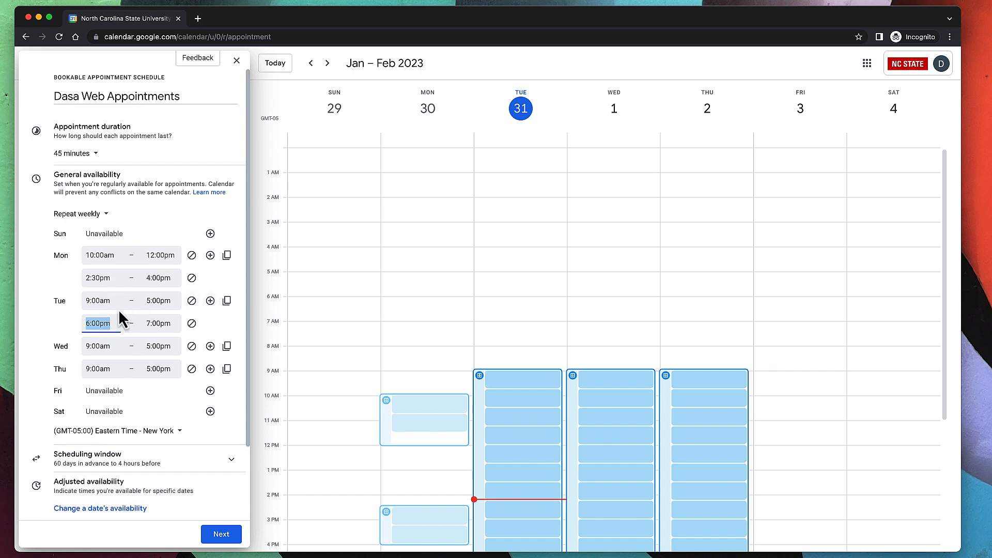
{"action": "left_click", "coordinate": [167, 300]}
{"action": "scroll", "coordinate": [186, 354], "scroll_direction": "up", "scroll_amount": 4}
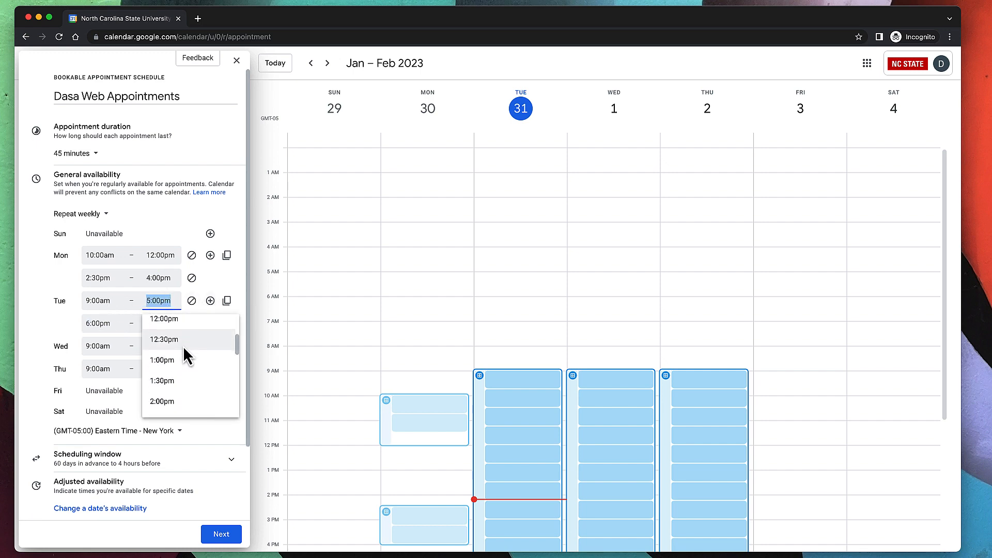
{"action": "left_click", "coordinate": [183, 333]}
Set Tuesday's second period to 3:00pm–5:00pm.
{"action": "left_click", "coordinate": [102, 323]}
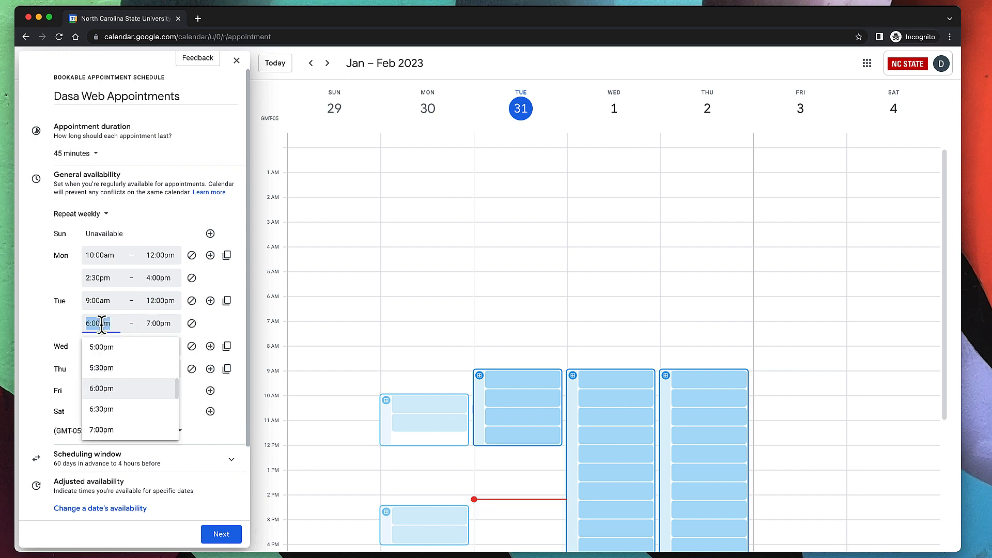
{"action": "scroll", "coordinate": [133, 405], "scroll_direction": "down", "scroll_amount": 1}
{"action": "scroll", "coordinate": [132, 406], "scroll_direction": "up", "scroll_amount": 5}
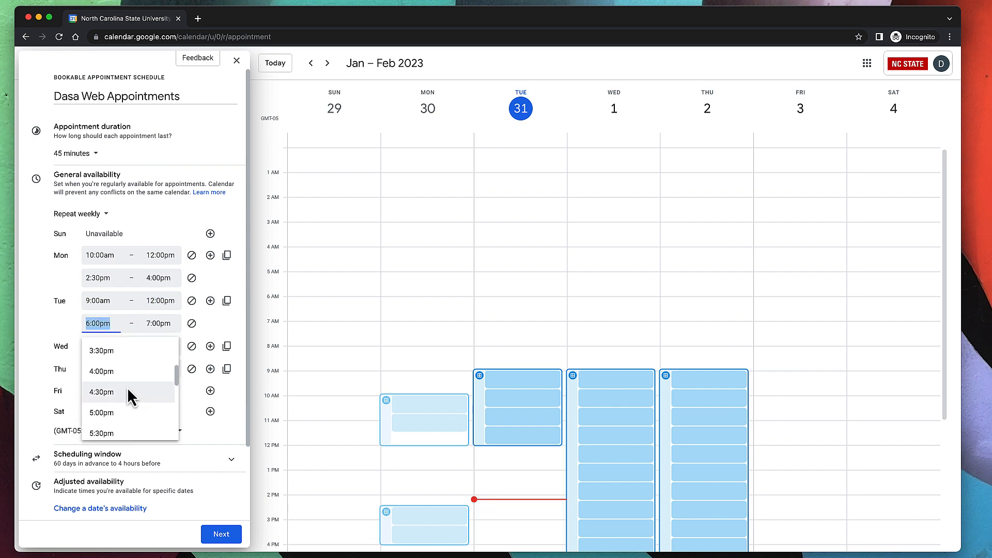
{"action": "left_click", "coordinate": [115, 406]}
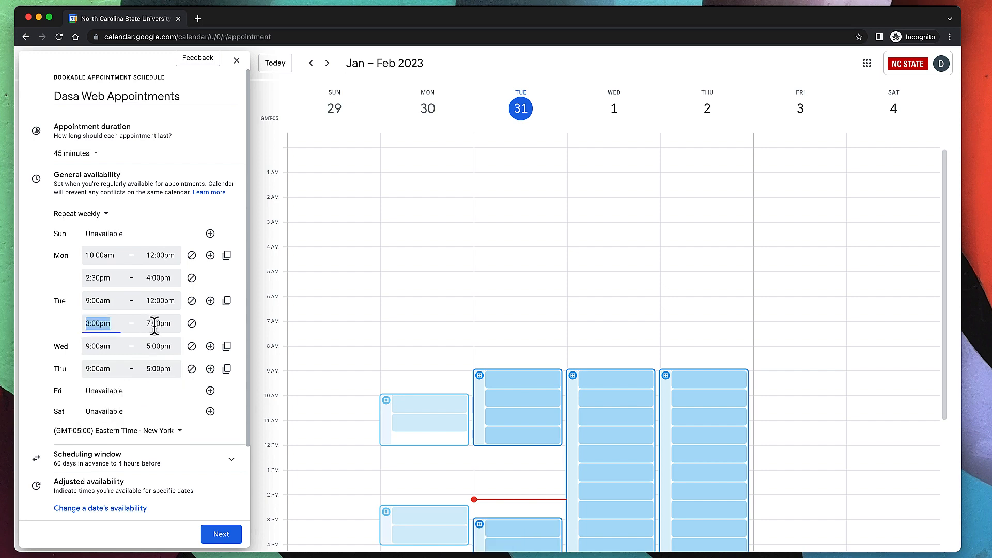
{"action": "left_click", "coordinate": [157, 323]}
{"action": "scroll", "coordinate": [170, 406], "scroll_direction": "down", "scroll_amount": 2}
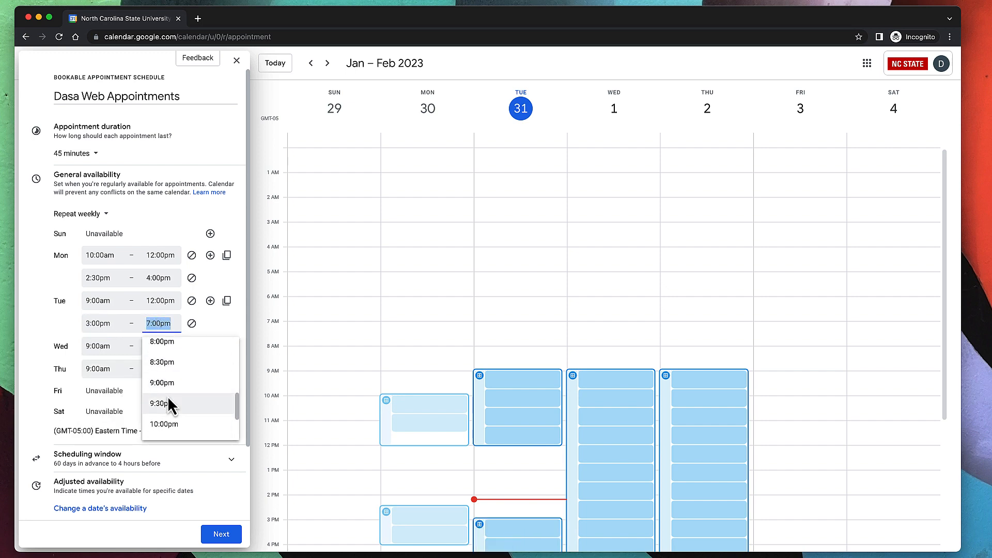
{"action": "scroll", "coordinate": [170, 407], "scroll_direction": "up", "scroll_amount": 4}
{"action": "scroll", "coordinate": [170, 406], "scroll_direction": "up", "scroll_amount": 1}
{"action": "left_click", "coordinate": [173, 367]}
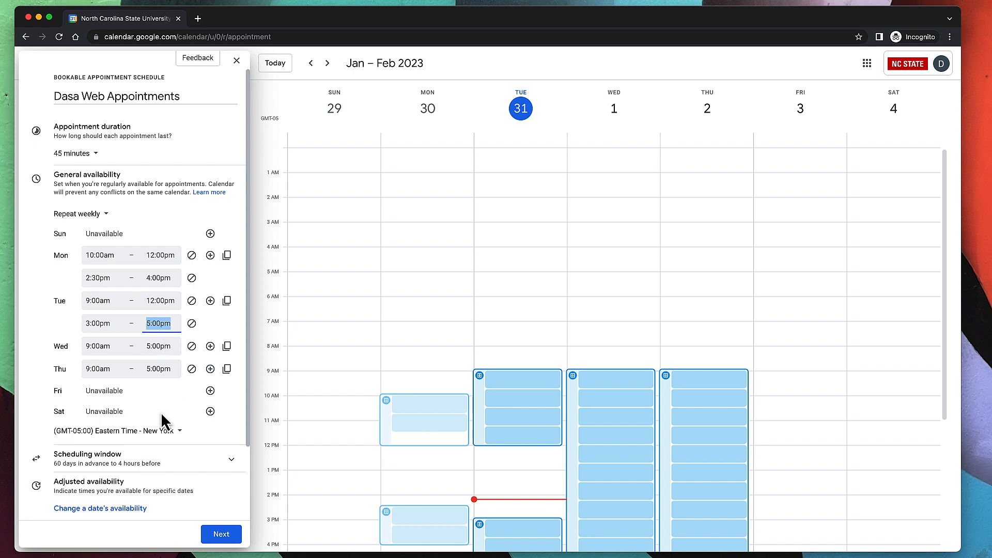
{"action": "left_click", "coordinate": [103, 214]}
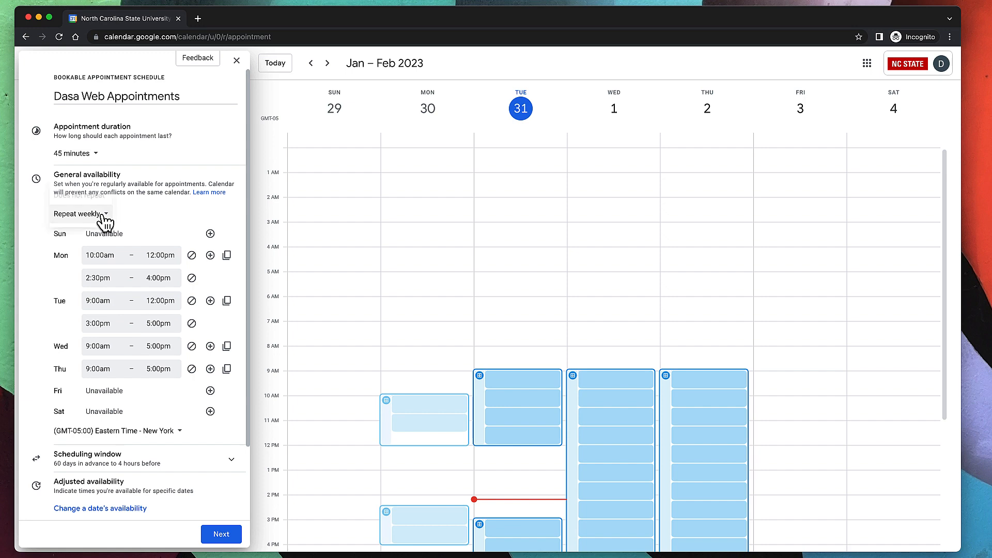
{"action": "left_click", "coordinate": [145, 226]}
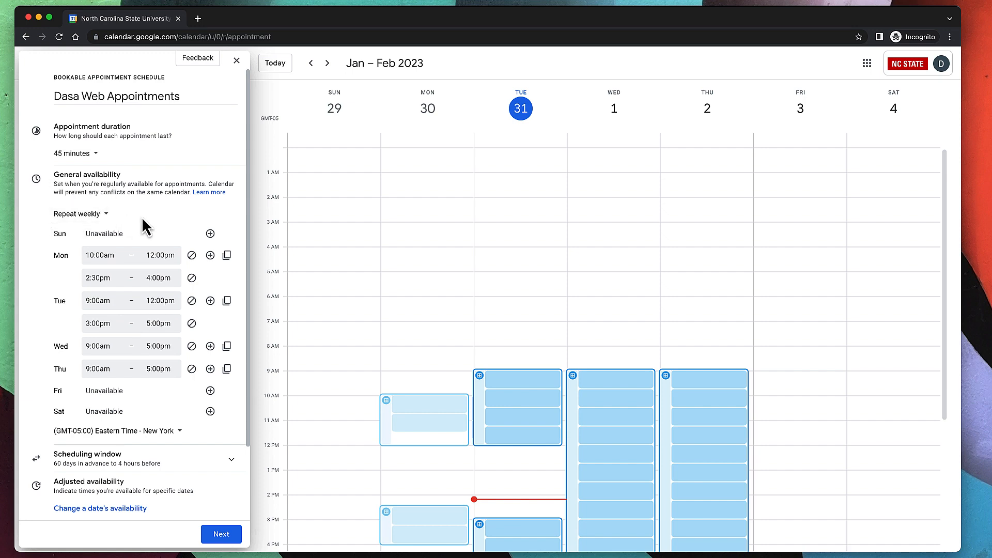
{"action": "left_click", "coordinate": [95, 217]}
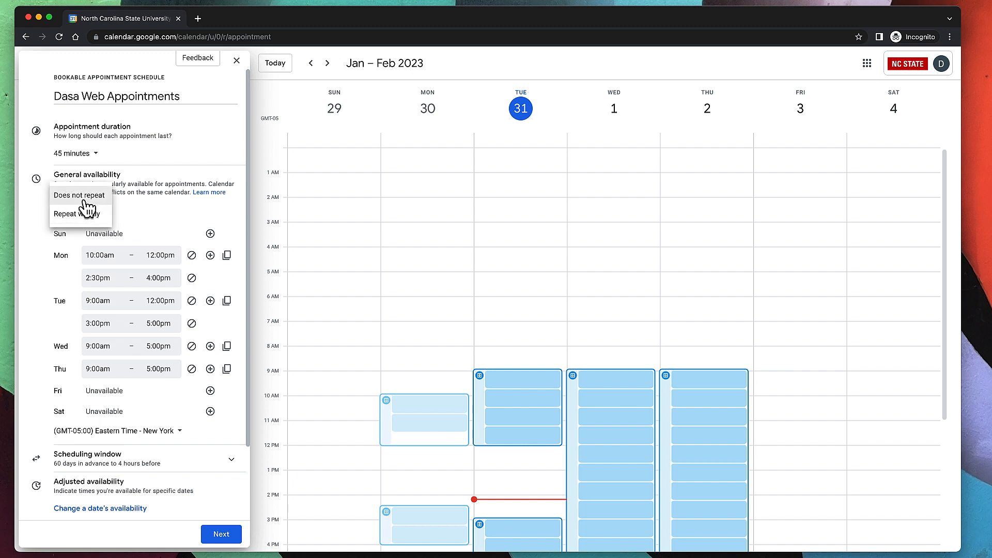
{"action": "left_click", "coordinate": [90, 217]}
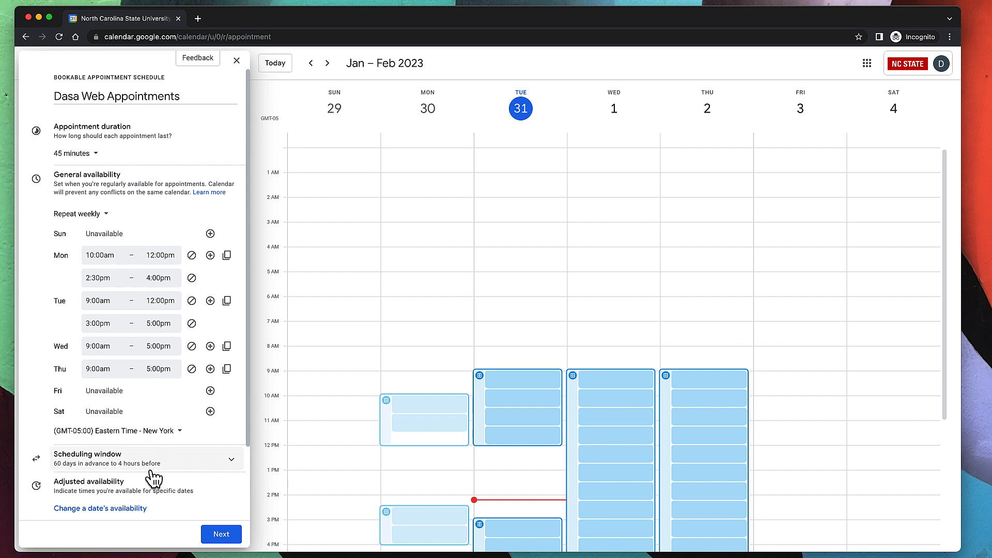
In Scheduling window, try the start-and-end-dates option, then cancel to keep bookings open now.
{"action": "left_click", "coordinate": [192, 465]}
{"action": "scroll", "coordinate": [166, 439], "scroll_direction": "down", "scroll_amount": 4}
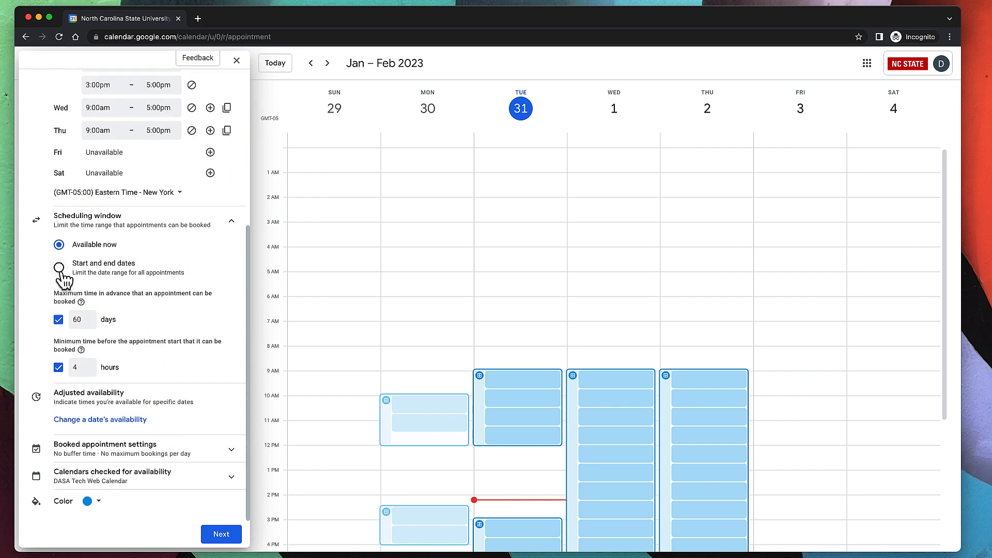
{"action": "left_click", "coordinate": [59, 268]}
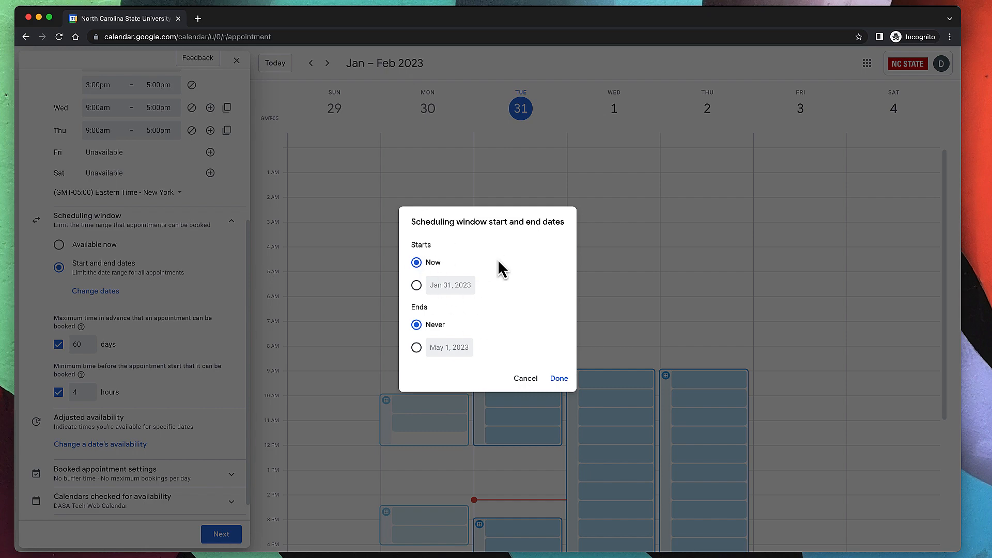
{"action": "left_click", "coordinate": [525, 379]}
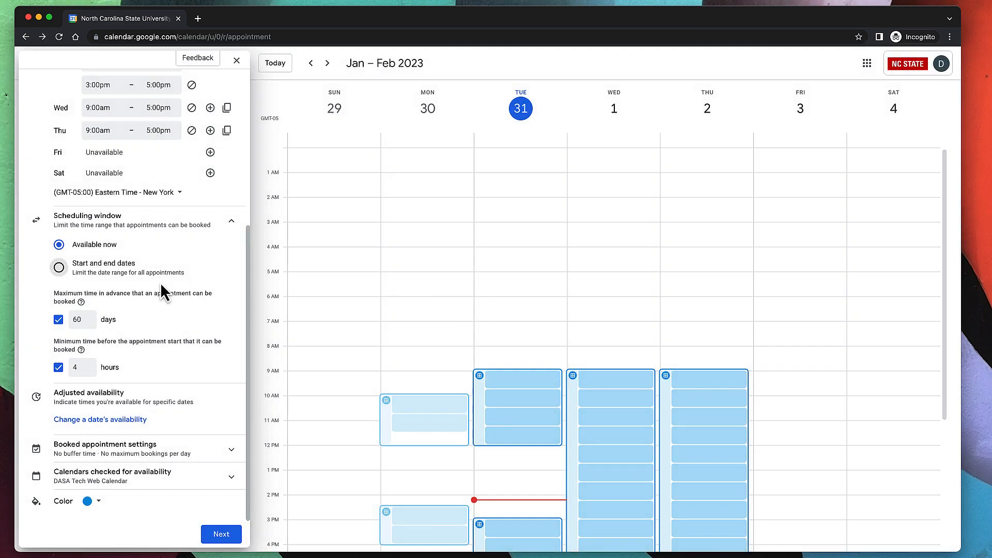
Replace the 4-hour minimum booking notice, typing 168 into that field.
{"action": "left_click", "coordinate": [76, 320]}
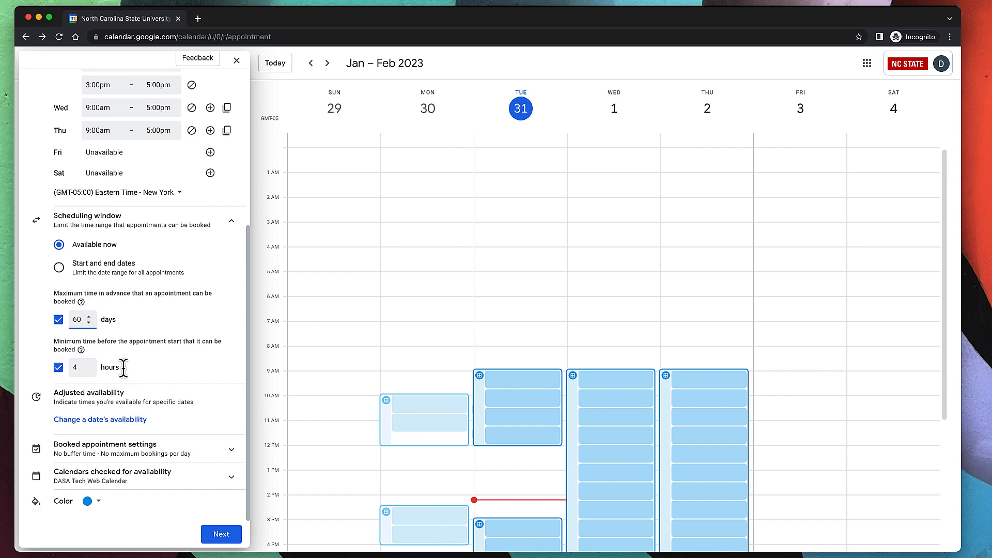
{"action": "double_click", "coordinate": [77, 368]}
{"action": "type", "text": "16"}
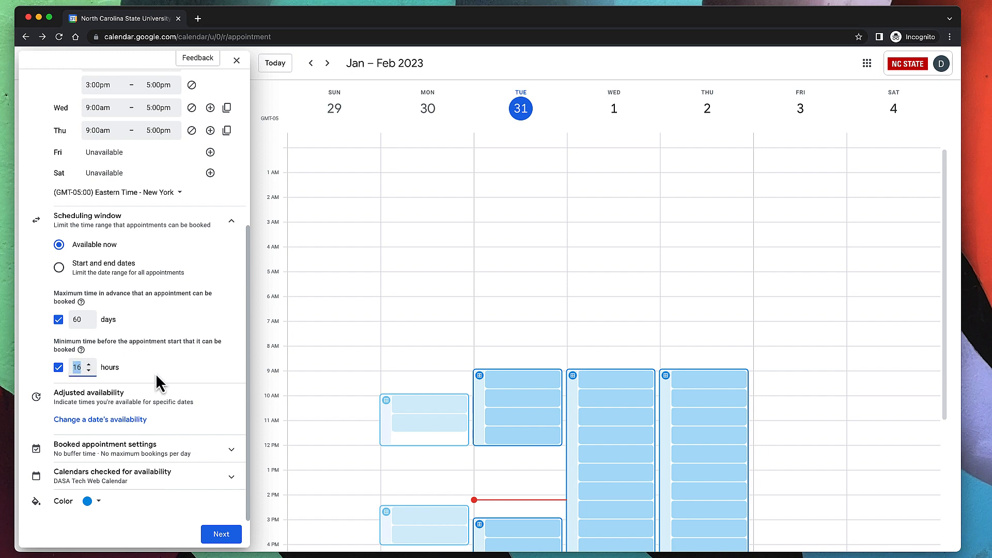
{"action": "type", "text": "8"}
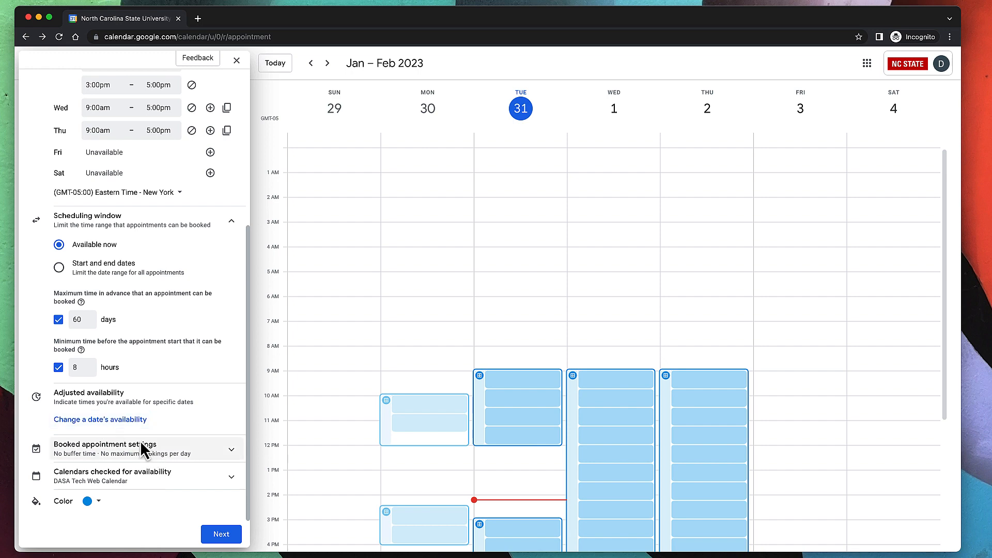
Add a date-specific availability for Feb 22, 2023 from 8:00am to 10:30am.
{"action": "left_click", "coordinate": [118, 420]}
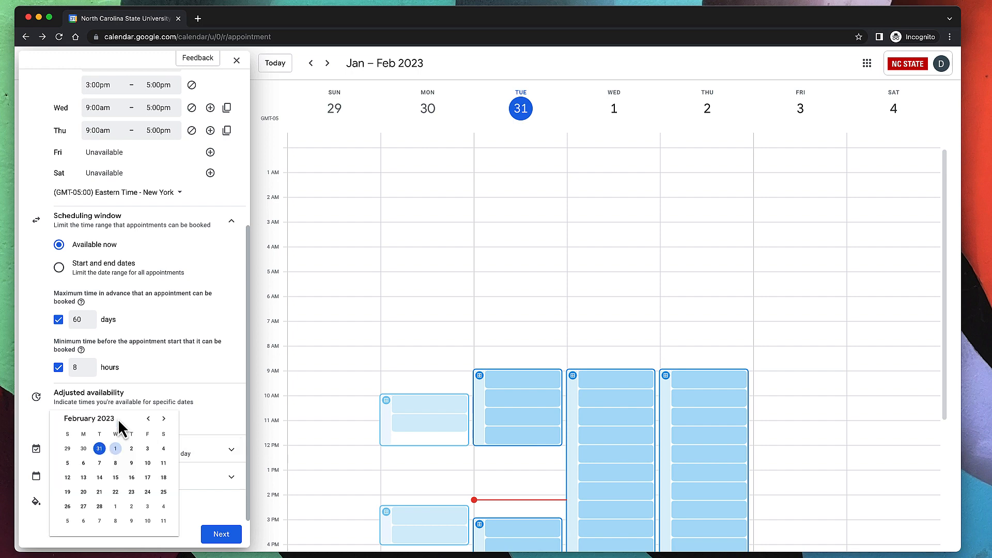
{"action": "left_click", "coordinate": [116, 492]}
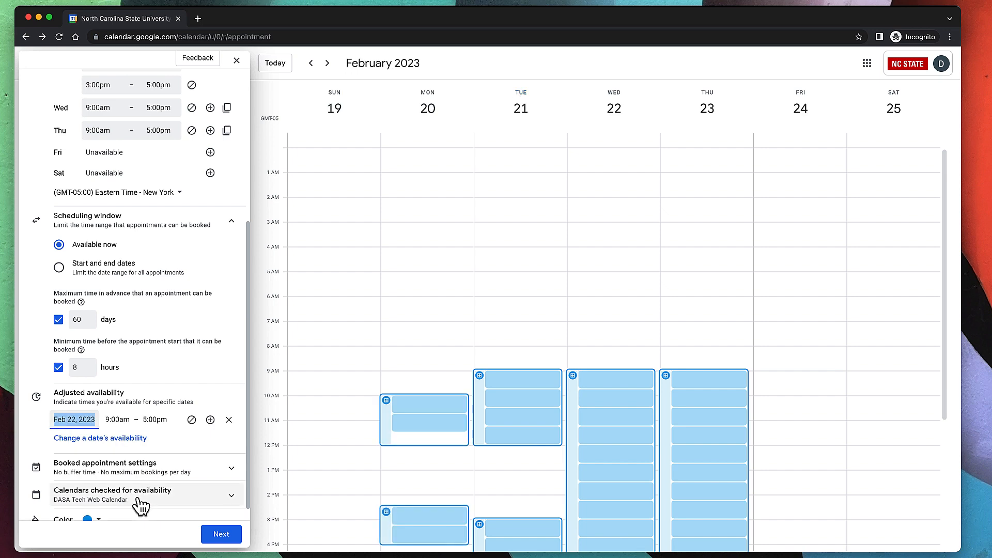
{"action": "left_click", "coordinate": [118, 419]}
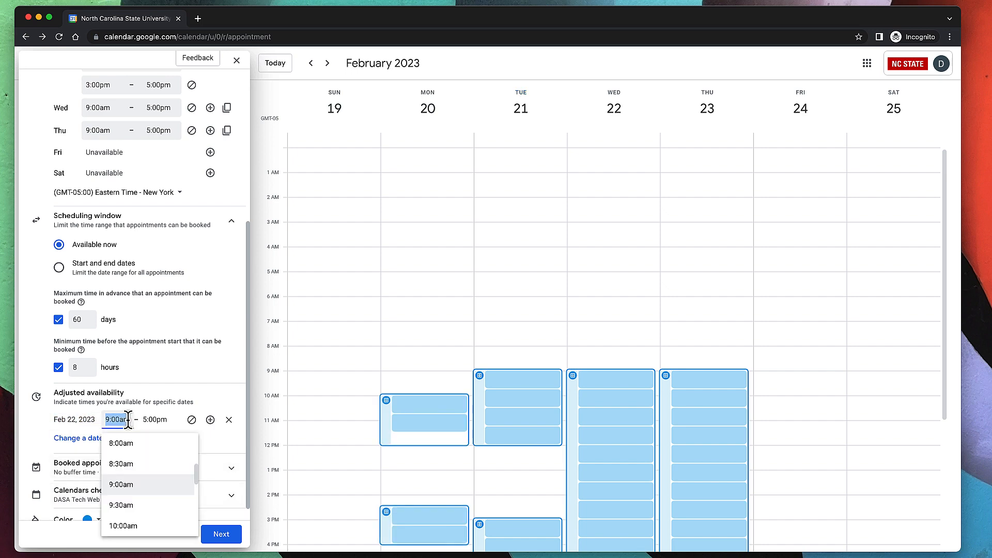
{"action": "left_click", "coordinate": [129, 440]}
{"action": "left_click", "coordinate": [165, 417]}
{"action": "scroll", "coordinate": [184, 471], "scroll_direction": "up", "scroll_amount": 10}
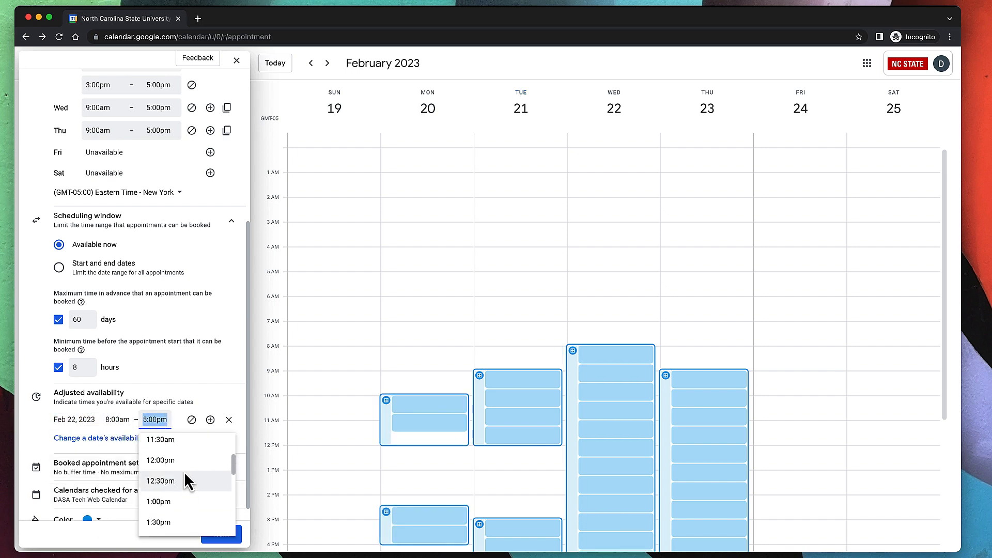
{"action": "scroll", "coordinate": [185, 485], "scroll_direction": "down", "scroll_amount": 3}
{"action": "left_click", "coordinate": [185, 481]}
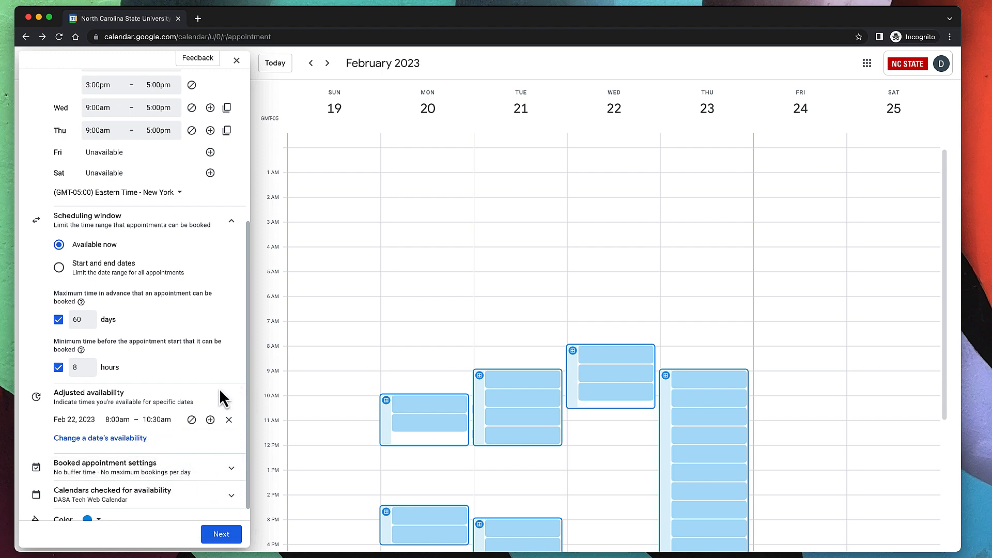
{"action": "scroll", "coordinate": [646, 355], "scroll_direction": "down", "scroll_amount": 7}
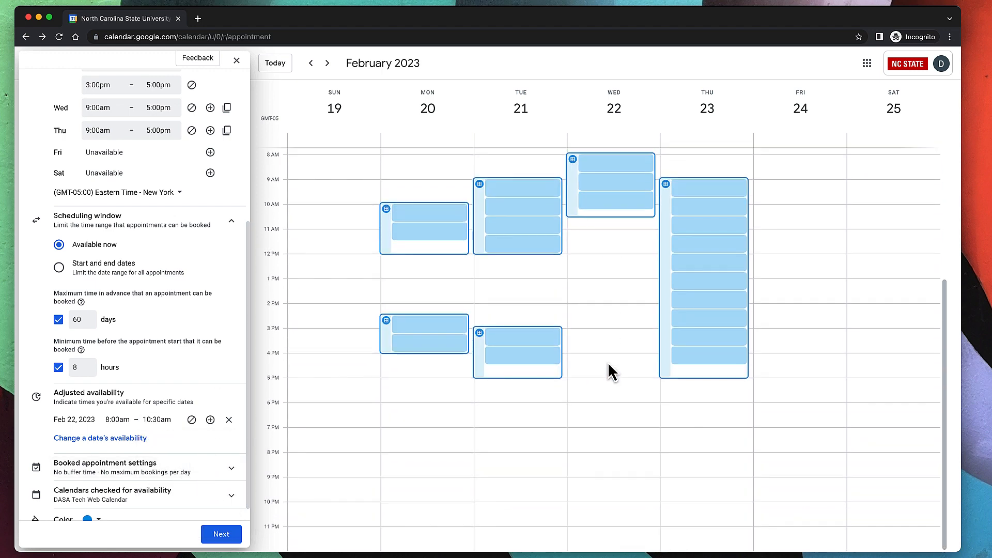
{"action": "scroll", "coordinate": [608, 369], "scroll_direction": "up", "scroll_amount": 2}
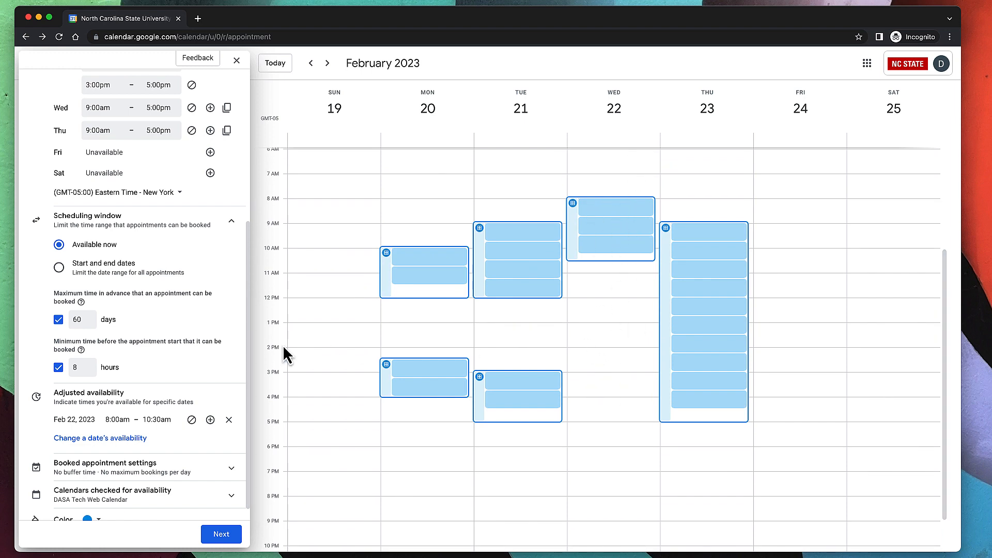
{"action": "scroll", "coordinate": [127, 416], "scroll_direction": "down", "scroll_amount": 1}
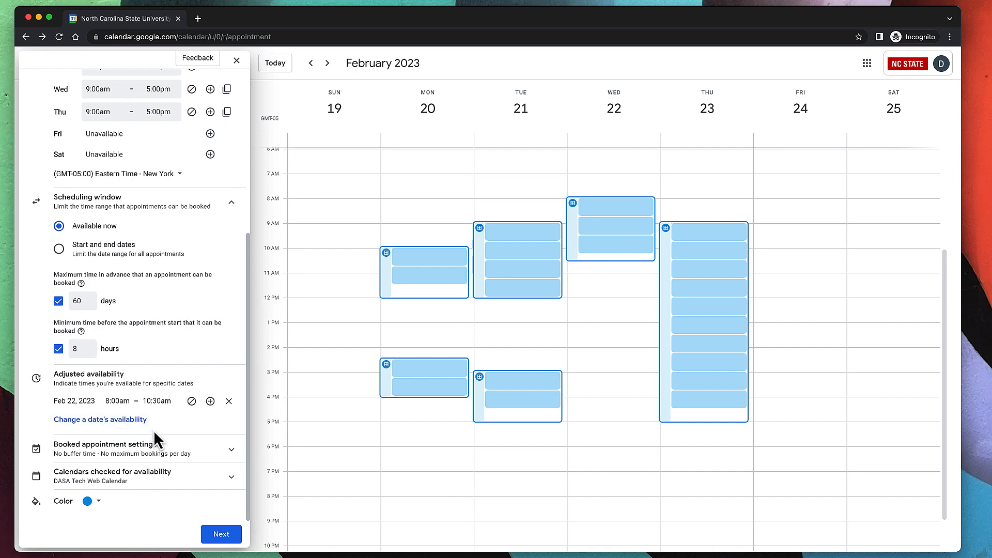
In Booked appointment settings, turn on a 15-minute buffer between appointments.
{"action": "left_click", "coordinate": [196, 457]}
{"action": "scroll", "coordinate": [187, 459], "scroll_direction": "down", "scroll_amount": 2}
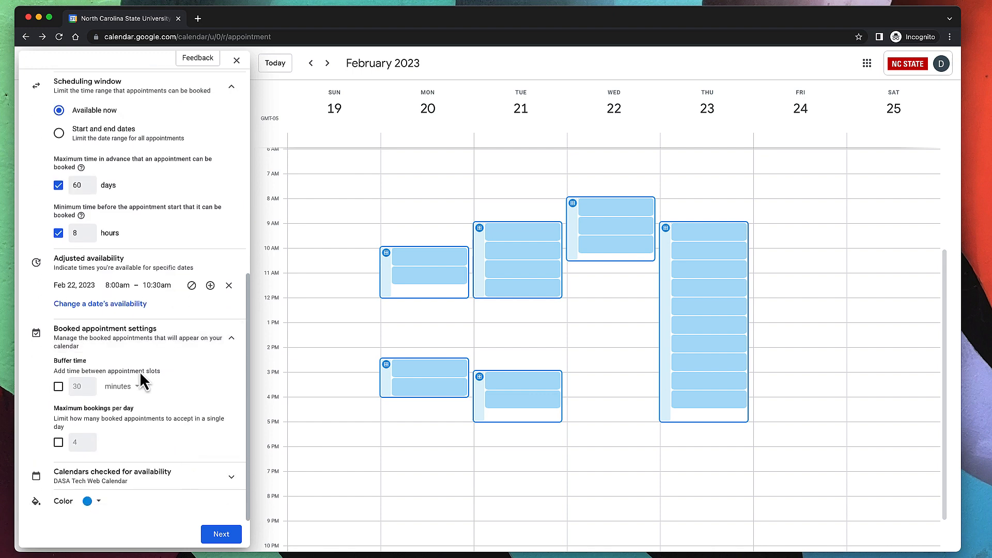
{"action": "left_click", "coordinate": [58, 387]}
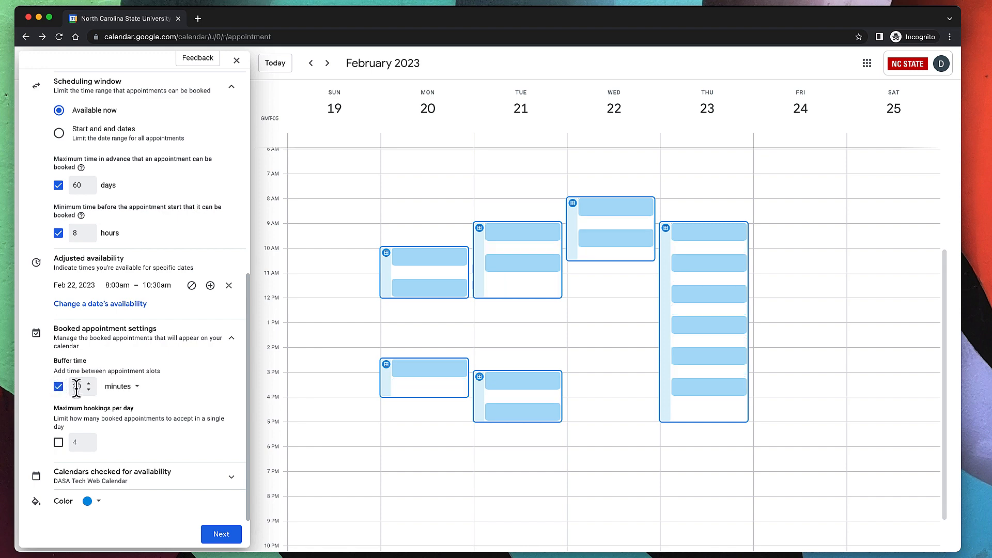
{"action": "double_click", "coordinate": [77, 386]}
{"action": "type", "text": "15"}
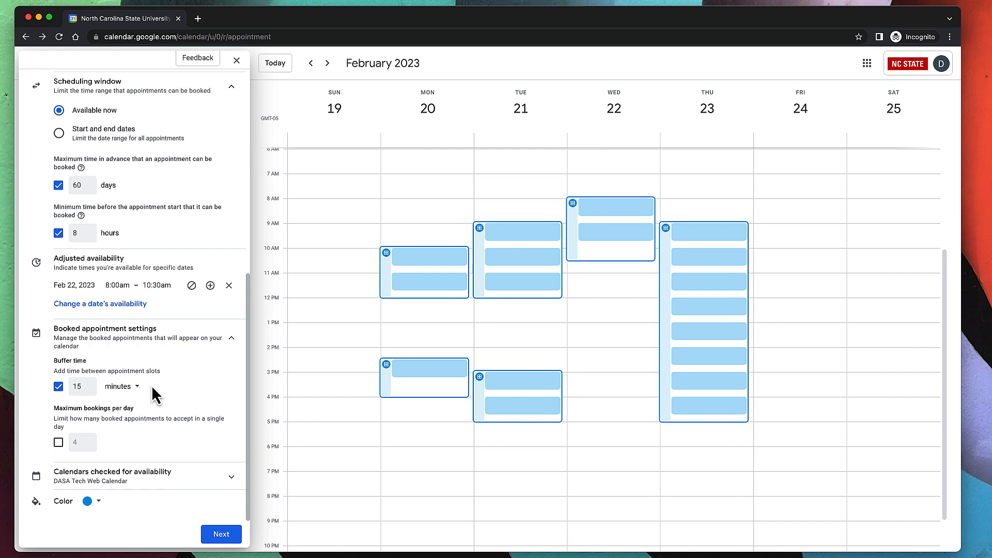
Cap bookings at 4 per day and expand 'Calendars checked for availability'.
{"action": "left_click", "coordinate": [59, 442]}
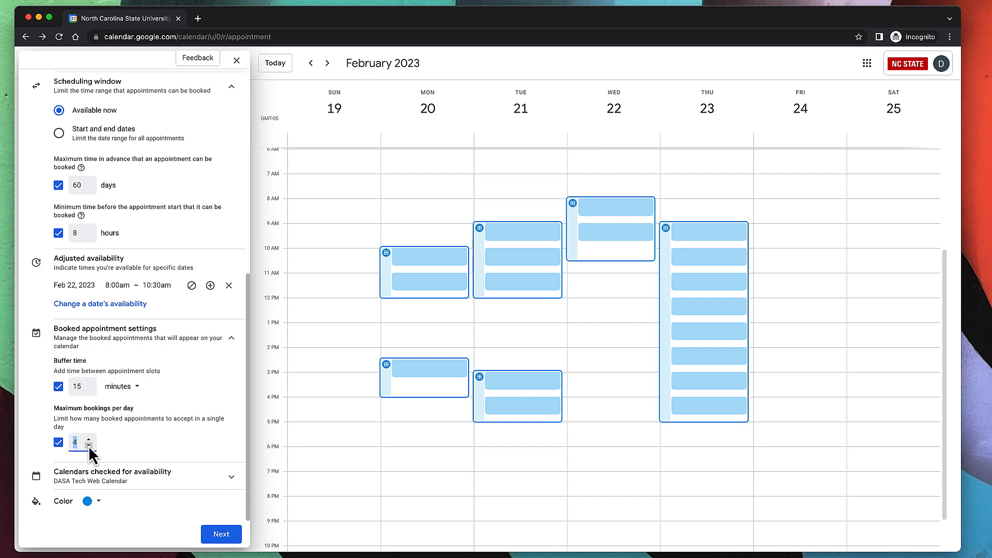
{"action": "left_click", "coordinate": [126, 452]}
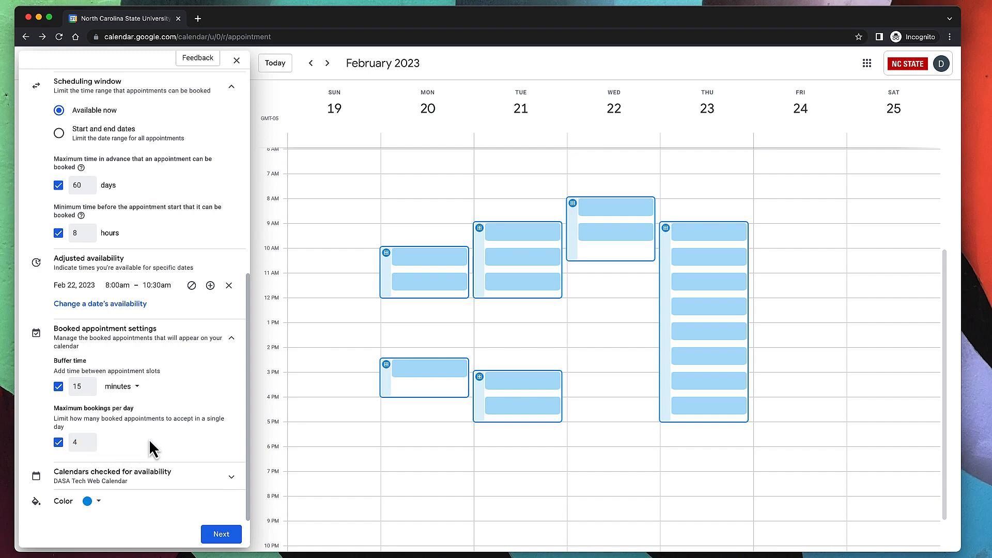
{"action": "left_click", "coordinate": [177, 485]}
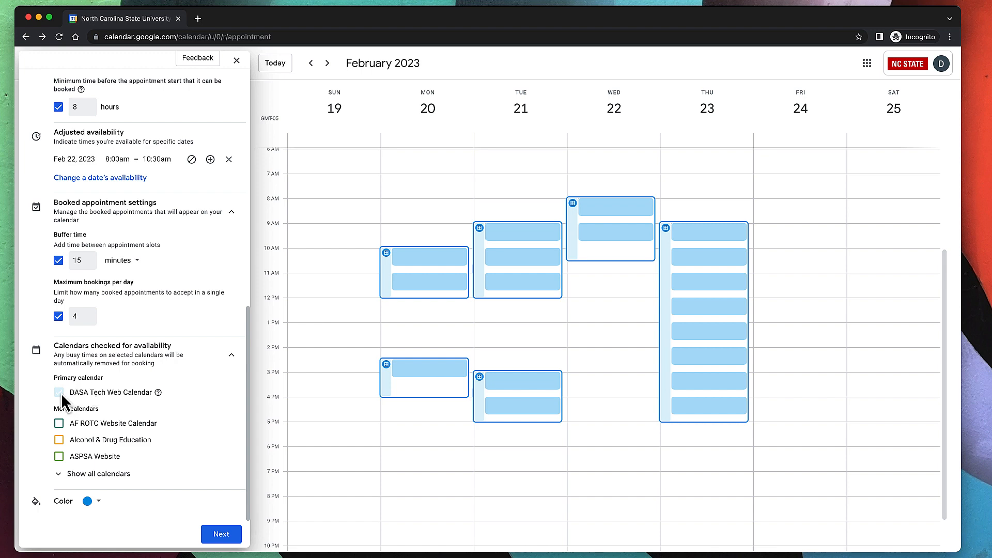
Show all calendars checked for availability, then collapse that section.
{"action": "left_click", "coordinate": [84, 474]}
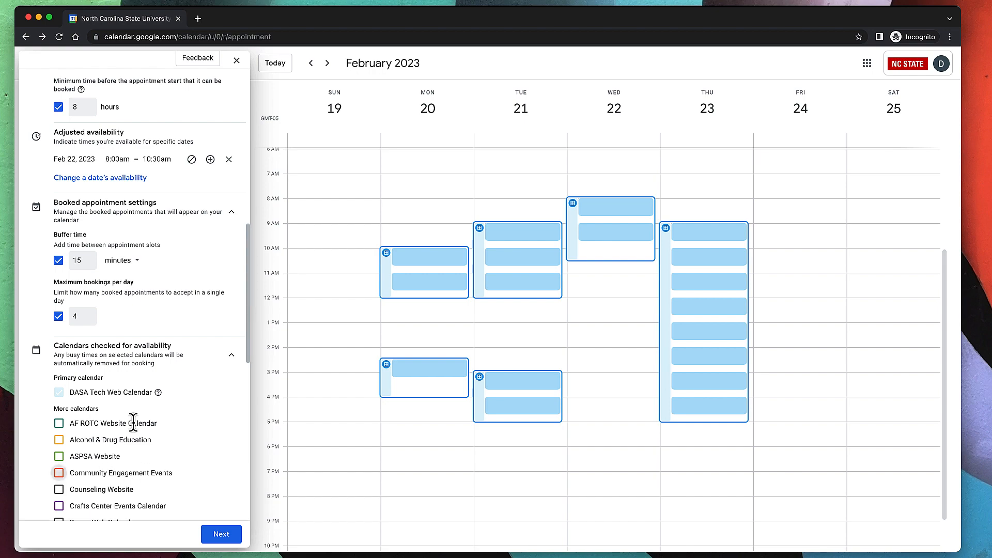
{"action": "scroll", "coordinate": [133, 423], "scroll_direction": "down", "scroll_amount": 10}
{"action": "scroll", "coordinate": [133, 424], "scroll_direction": "up", "scroll_amount": 15}
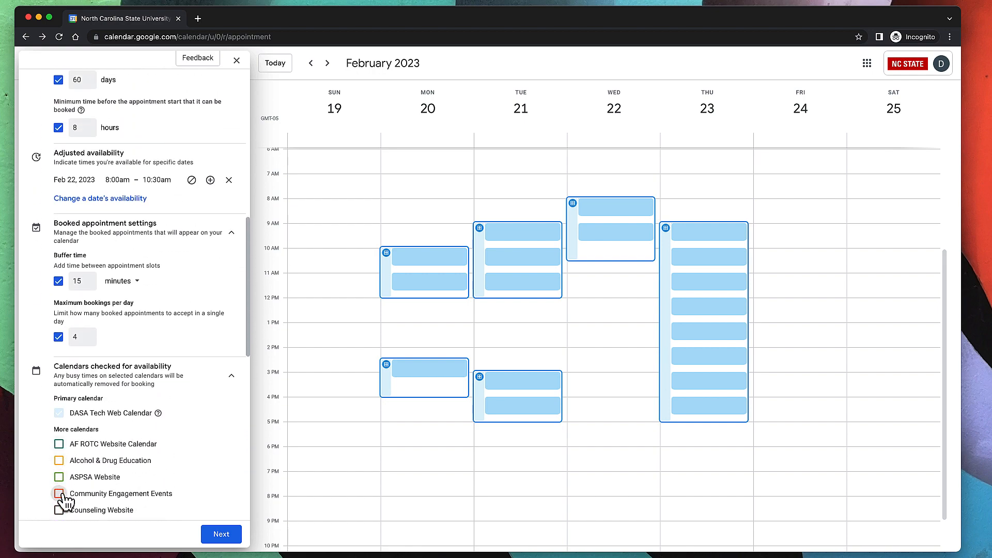
{"action": "left_click", "coordinate": [230, 384]}
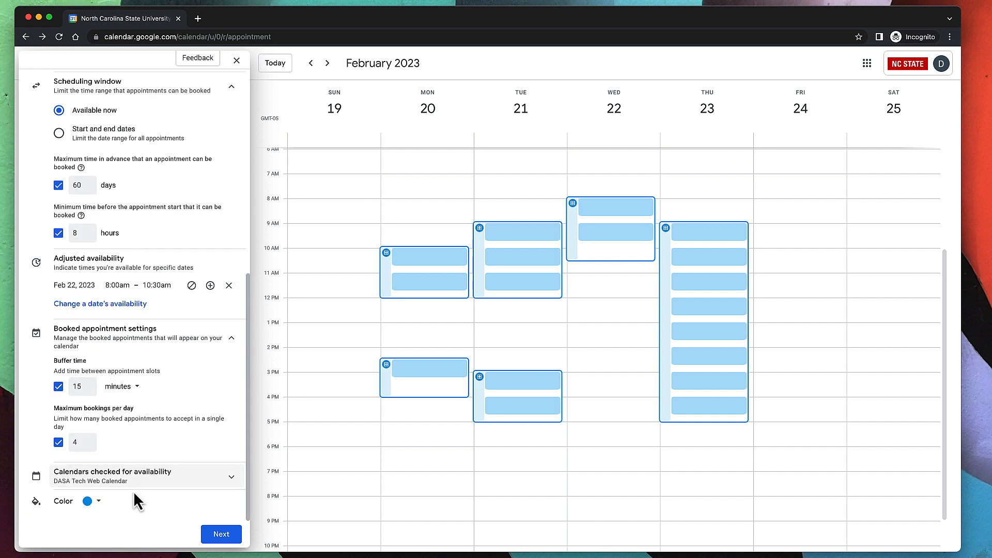
Set the schedule colour to Sage and continue to the booking page step.
{"action": "left_click", "coordinate": [99, 502]}
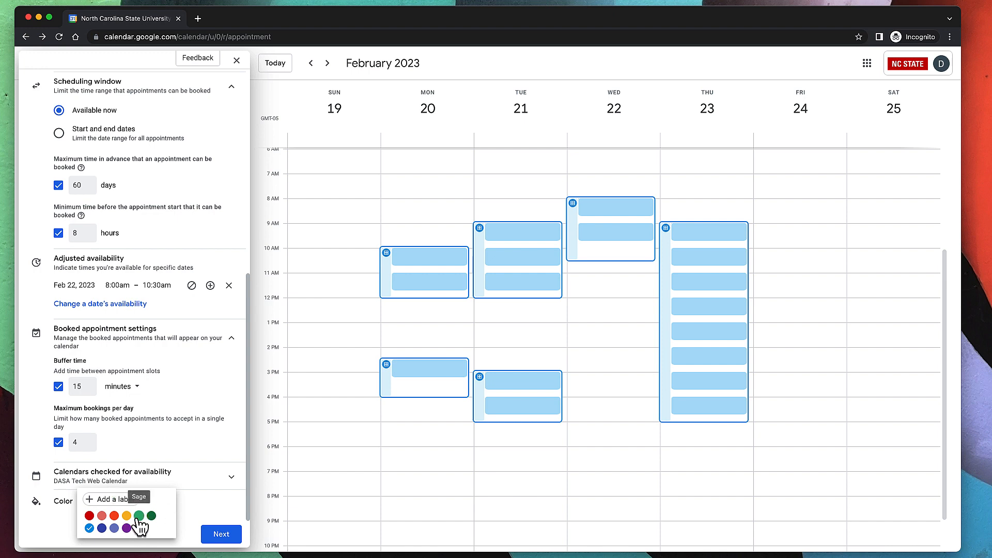
{"action": "left_click", "coordinate": [139, 515]}
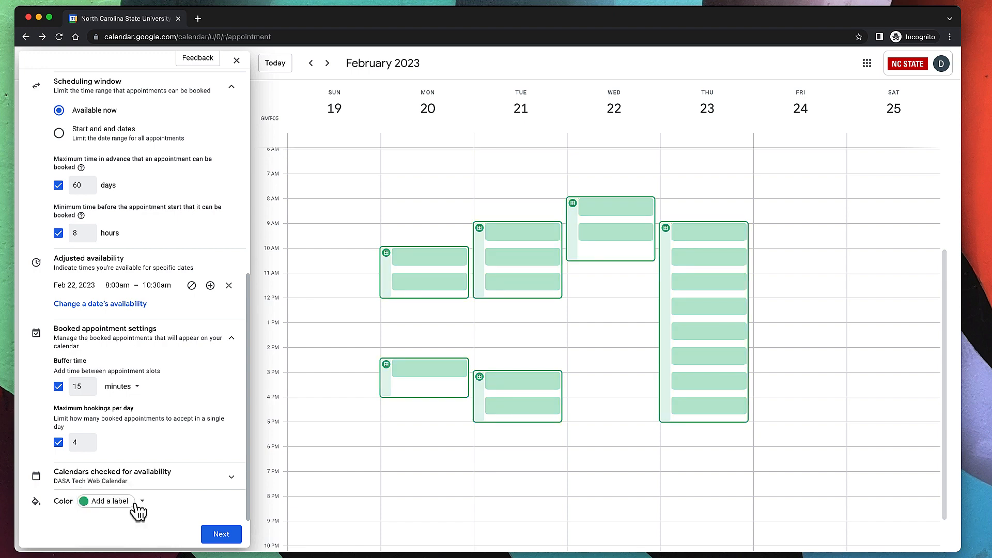
{"action": "left_click", "coordinate": [220, 538]}
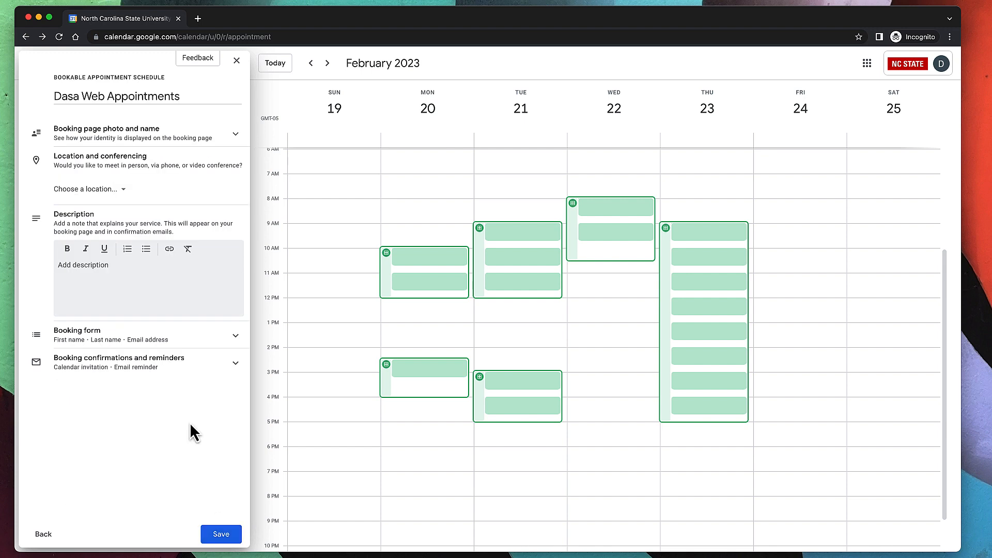
Set the appointment location to Google Meet video conferencing.
{"action": "left_click", "coordinate": [145, 144]}
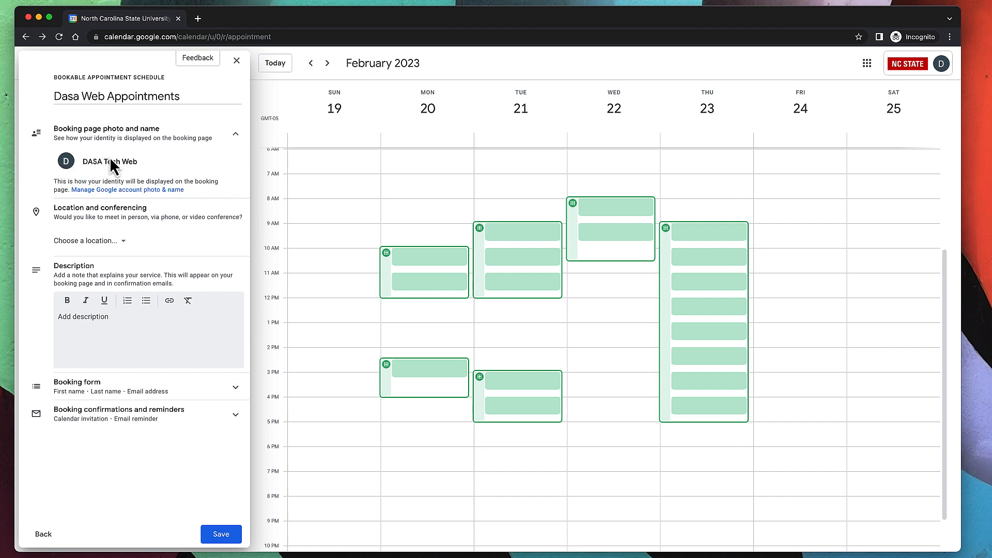
{"action": "left_click", "coordinate": [139, 140]}
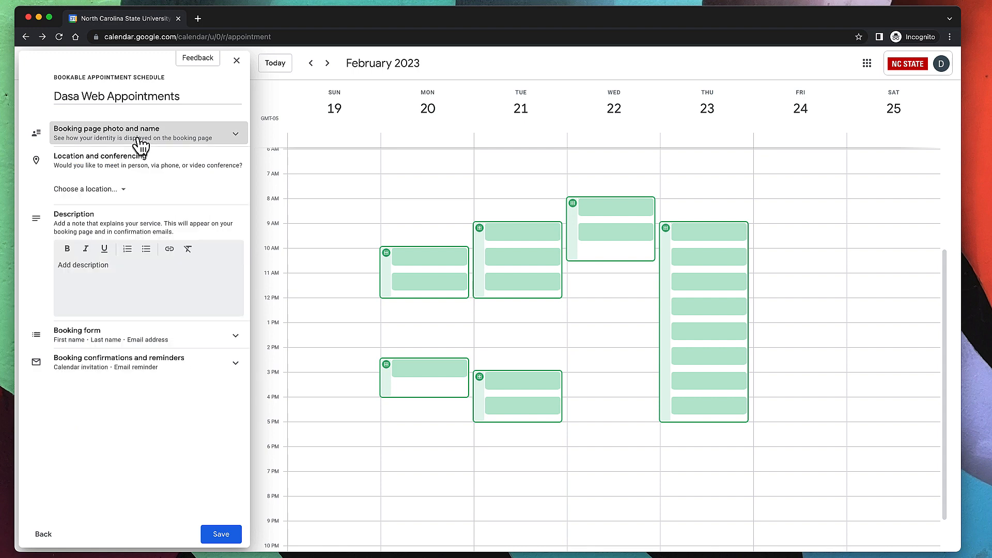
{"action": "left_click", "coordinate": [97, 192]}
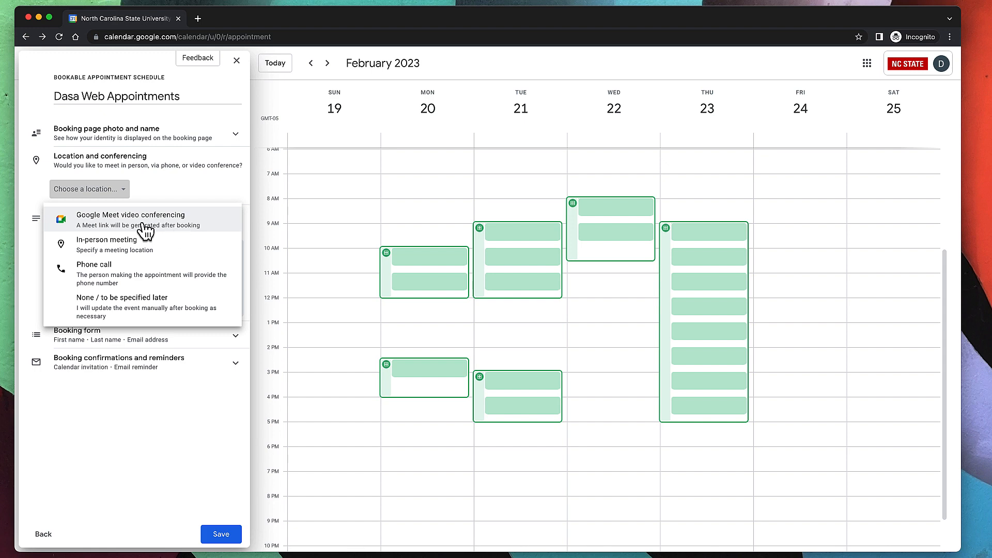
{"action": "left_click", "coordinate": [143, 227]}
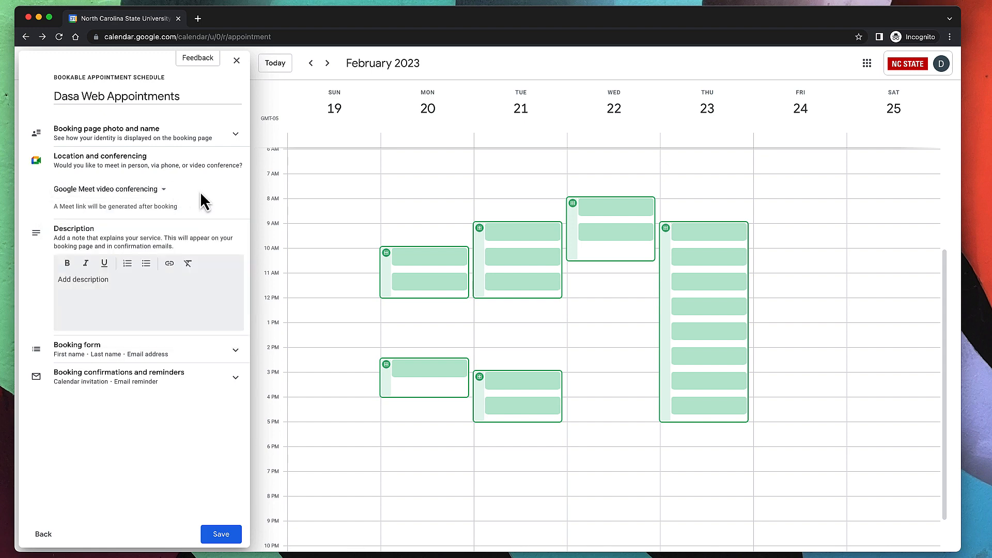
Give the schedule the description 'A quick check-in meeting about web stuff.'.
{"action": "left_click", "coordinate": [112, 298]}
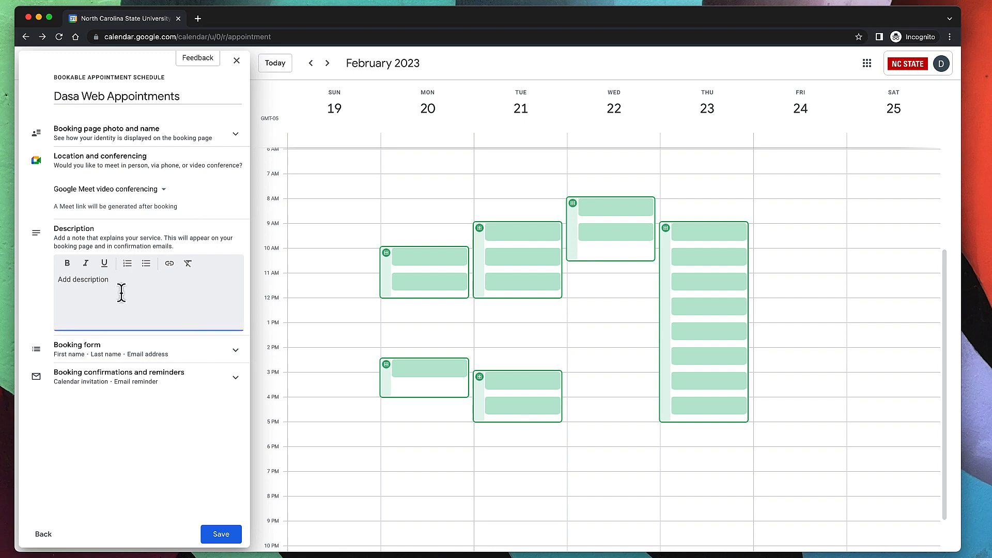
{"action": "type", "text": "A q"}
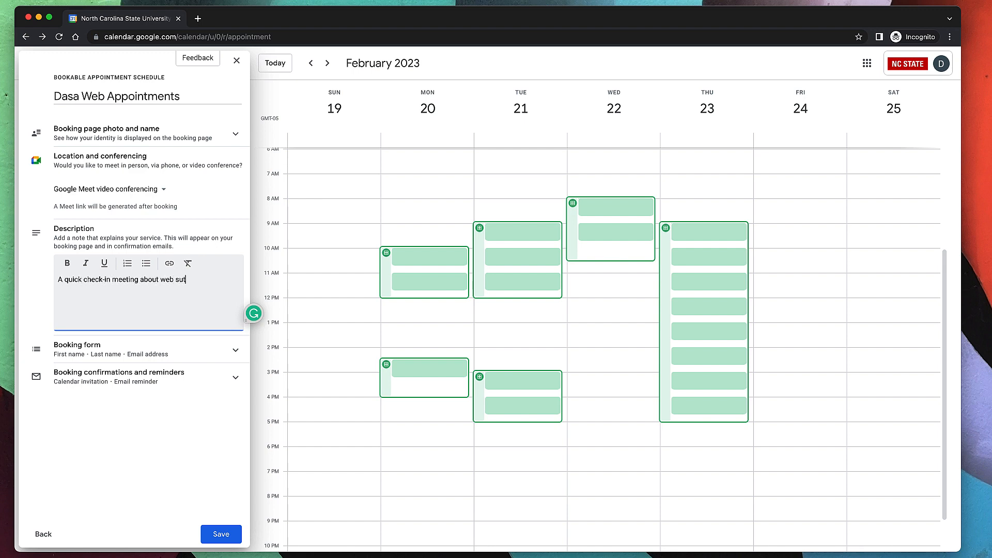
{"action": "left_click", "coordinate": [170, 356]}
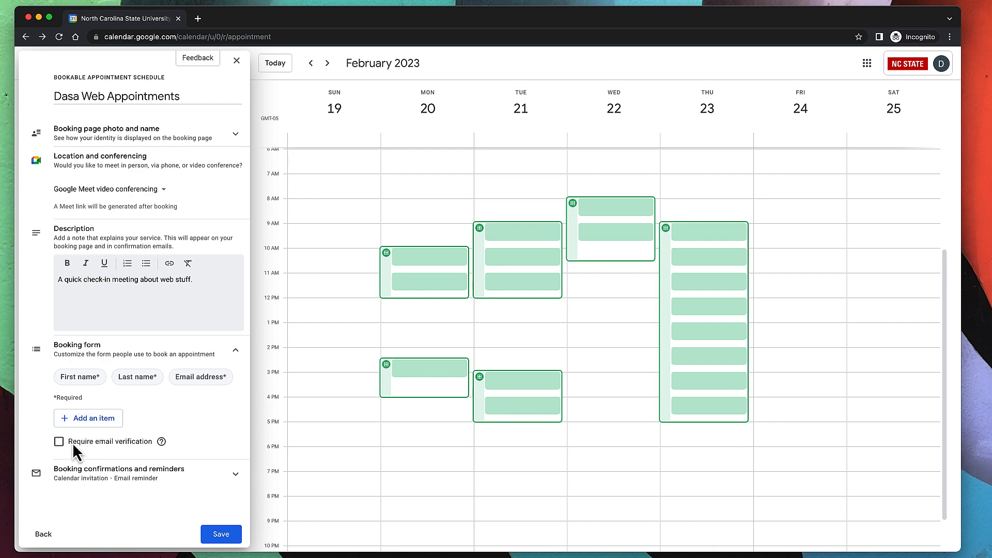
Add a required custom booking-form item asking 'Topic you'd like to discuss'.
{"action": "left_click", "coordinate": [99, 426]}
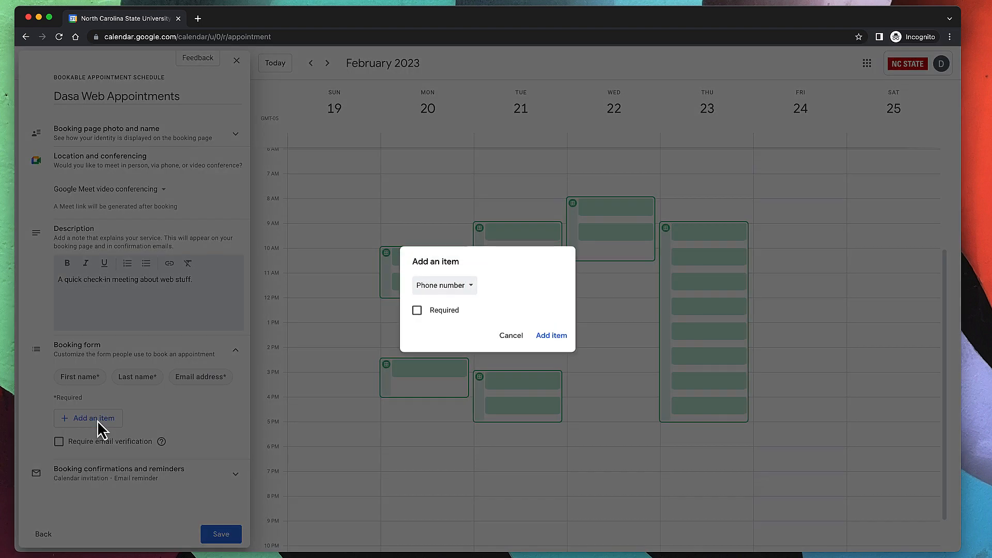
{"action": "left_click", "coordinate": [461, 293]}
{"action": "left_click", "coordinate": [445, 314]}
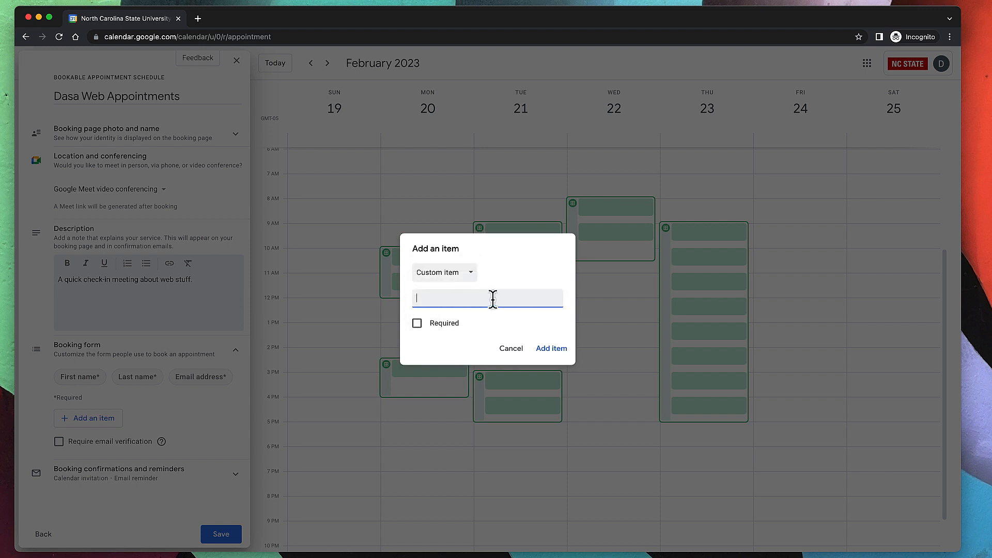
{"action": "left_click", "coordinate": [417, 324]}
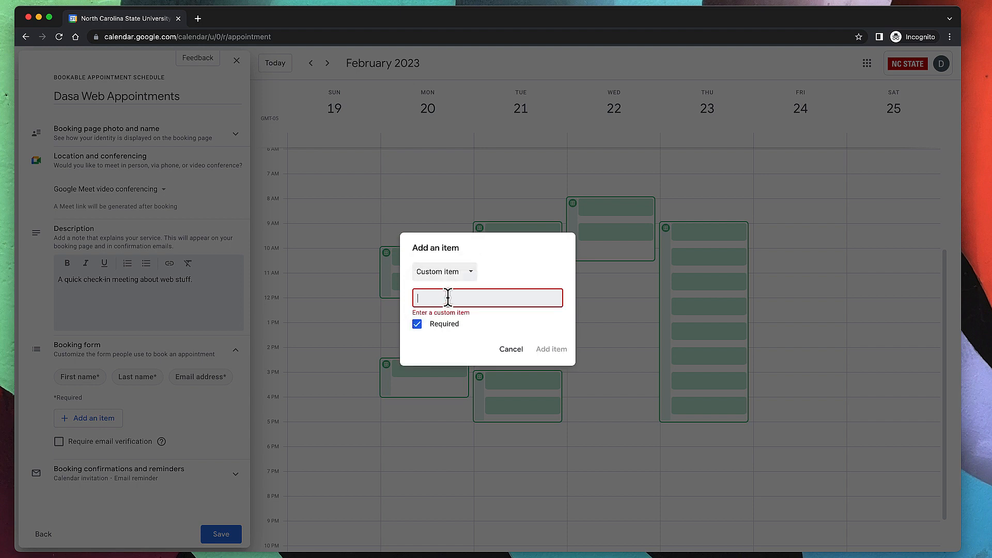
{"action": "left_click", "coordinate": [448, 297]}
{"action": "type", "text": "Topic you'd"}
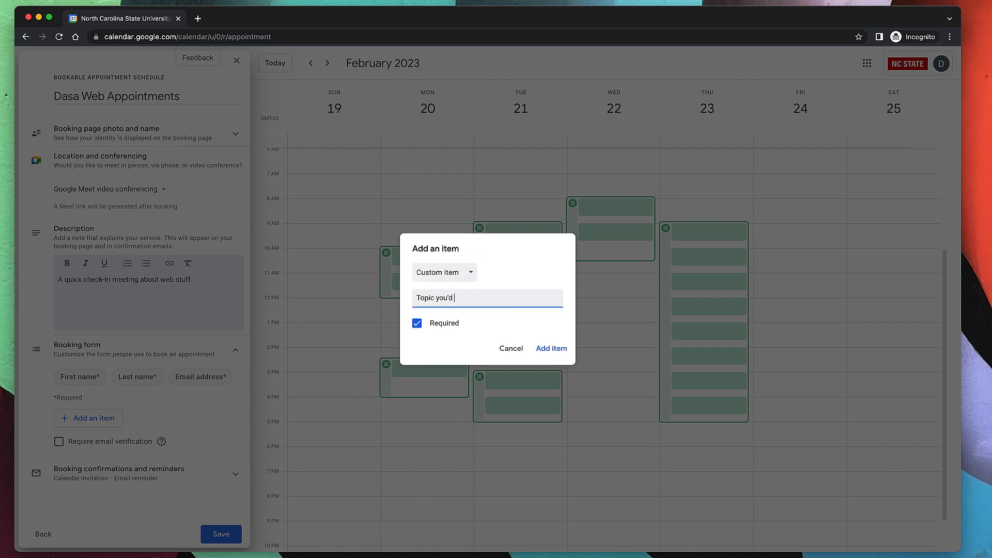
{"action": "type", "text": " like to discuss"}
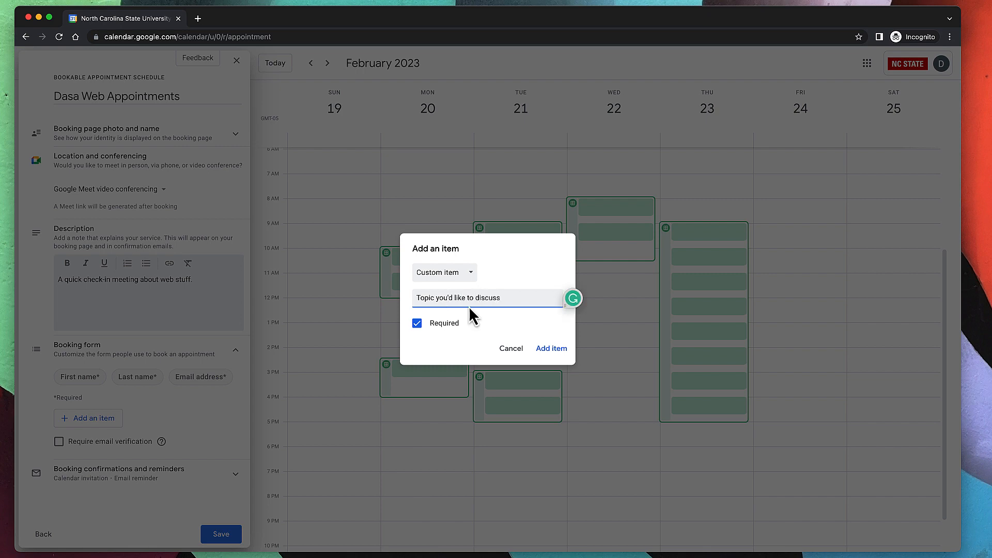
{"action": "left_click", "coordinate": [561, 349]}
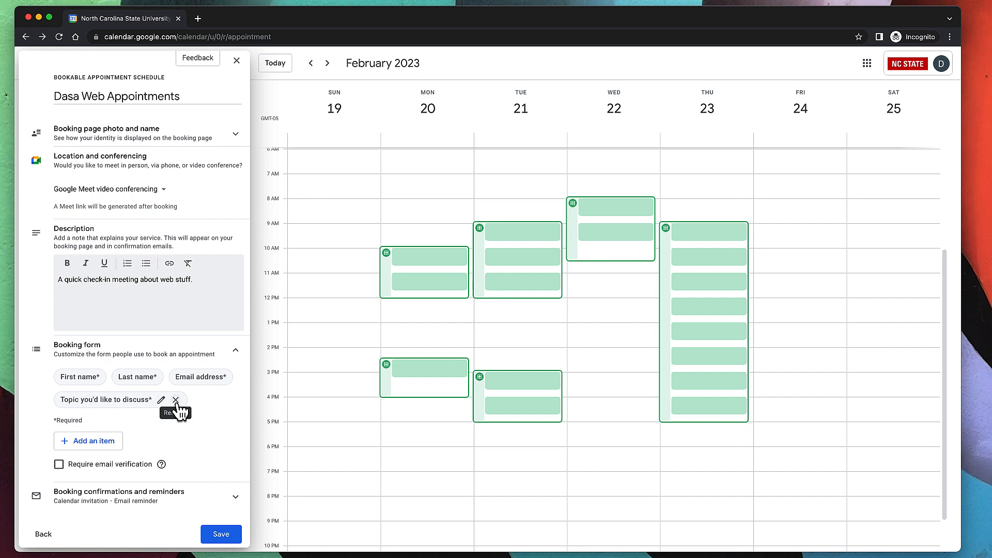
Add a custom email reminder set to 4 hours before.
{"action": "left_click", "coordinate": [177, 506]}
{"action": "scroll", "coordinate": [204, 430], "scroll_direction": "down", "scroll_amount": 1}
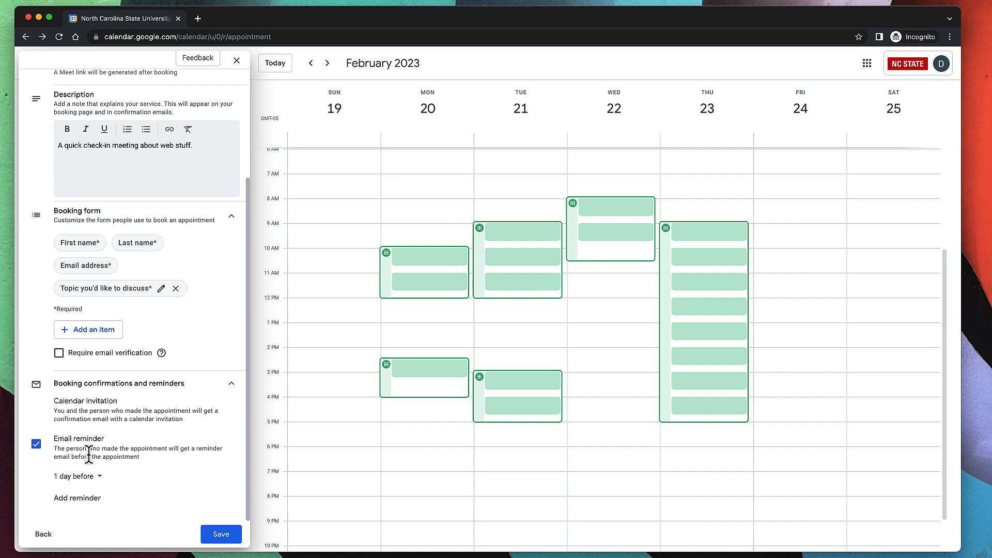
{"action": "left_click", "coordinate": [80, 476]}
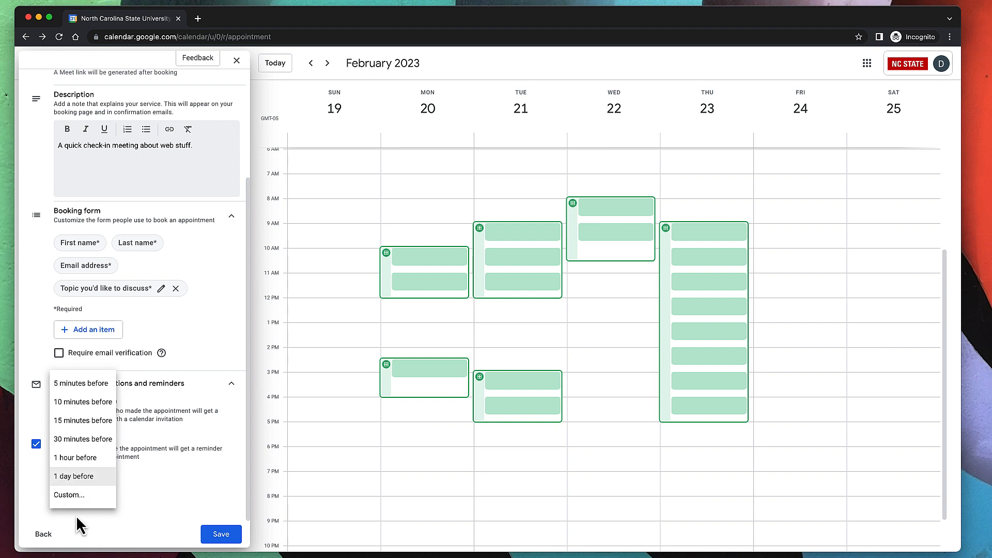
{"action": "left_click", "coordinate": [71, 495]}
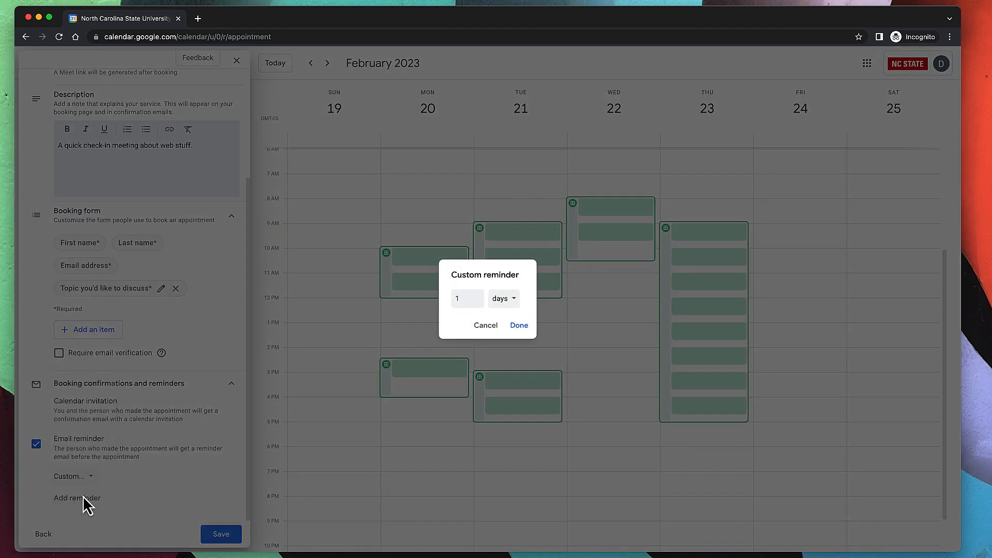
{"action": "left_click", "coordinate": [497, 306]}
{"action": "left_click", "coordinate": [506, 284]}
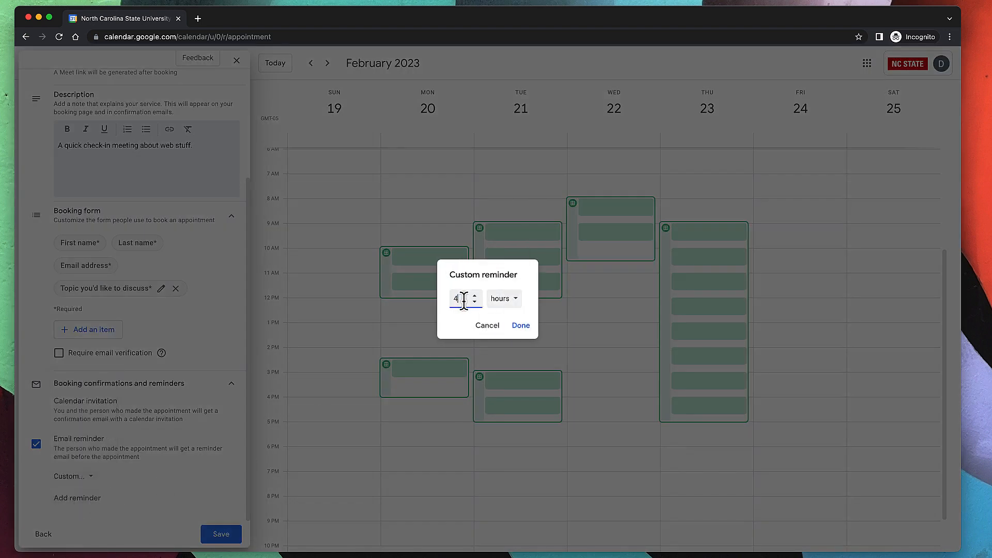
{"action": "left_click", "coordinate": [514, 327]}
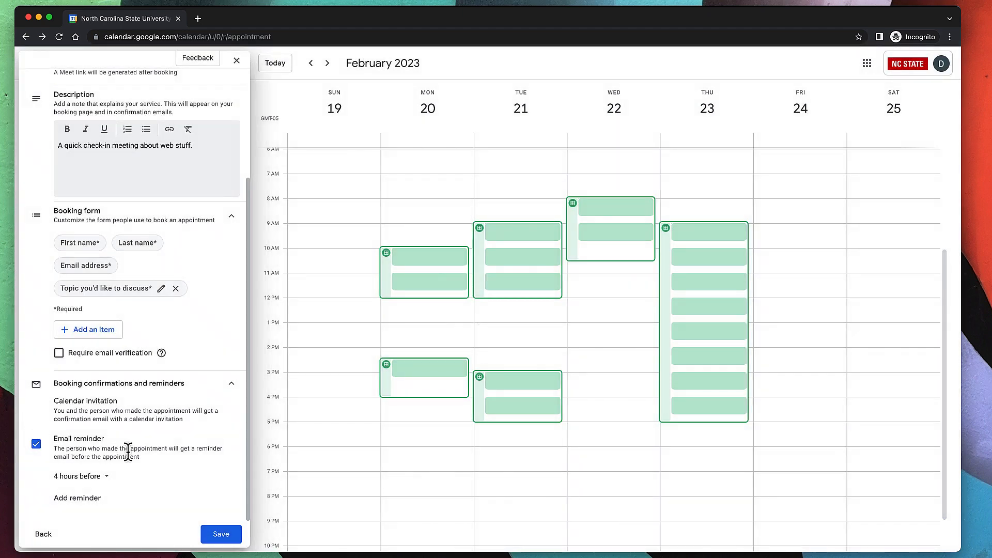
Add more email reminders, leaving one at 1 day before.
{"action": "left_click", "coordinate": [77, 497]}
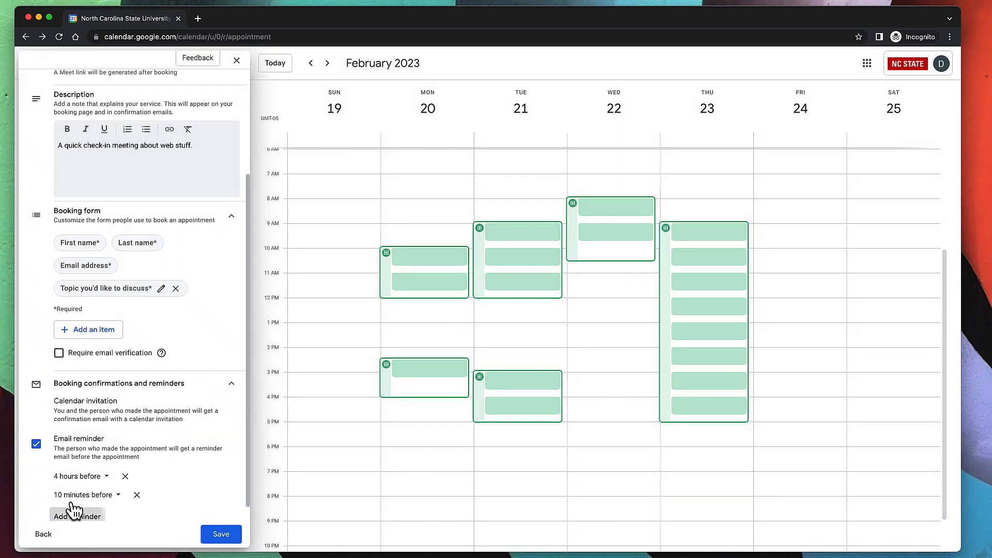
{"action": "left_click", "coordinate": [114, 499]}
{"action": "left_click", "coordinate": [188, 466]}
{"action": "left_click", "coordinate": [37, 443]}
{"action": "left_click", "coordinate": [36, 487]}
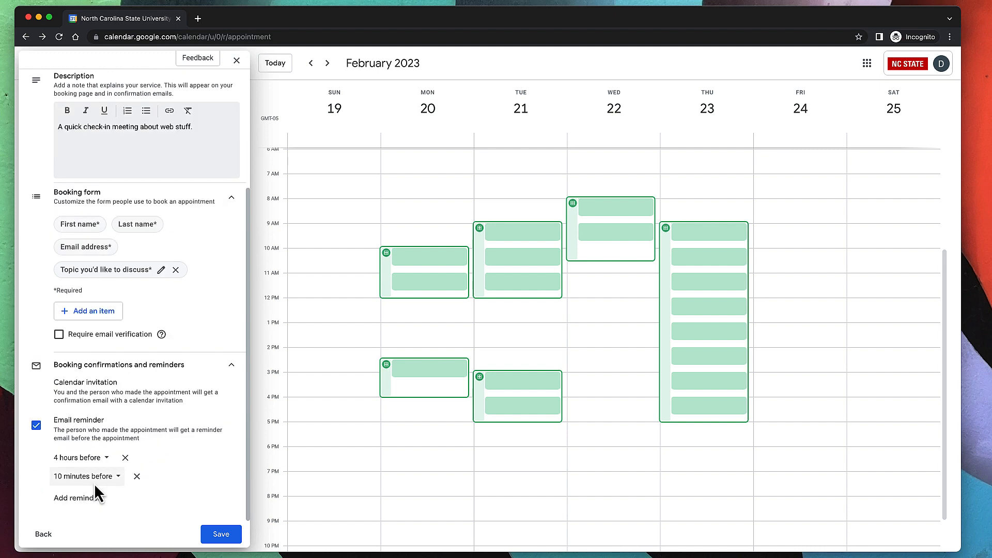
{"action": "left_click", "coordinate": [96, 499]}
{"action": "left_click", "coordinate": [110, 495]}
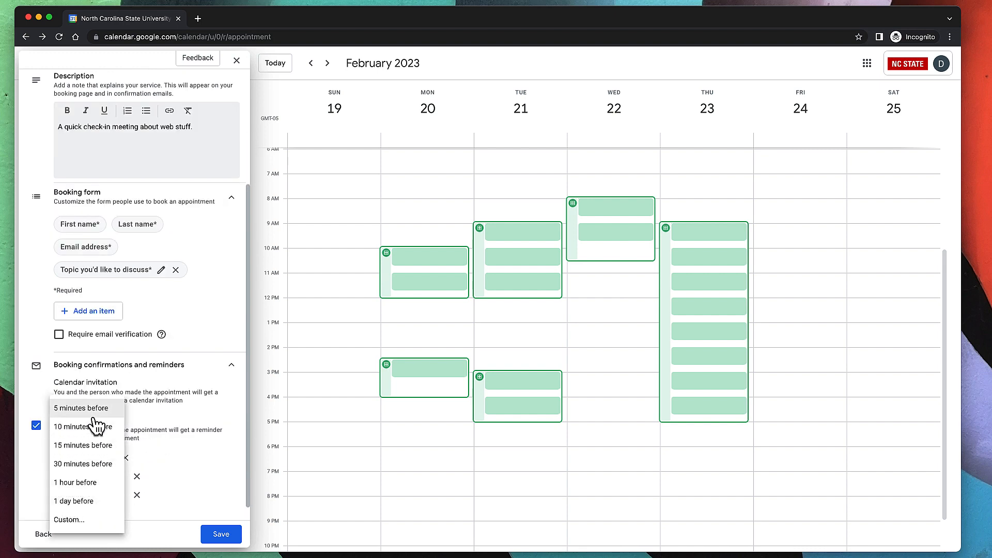
{"action": "left_click", "coordinate": [103, 500]}
{"action": "left_click", "coordinate": [88, 500]}
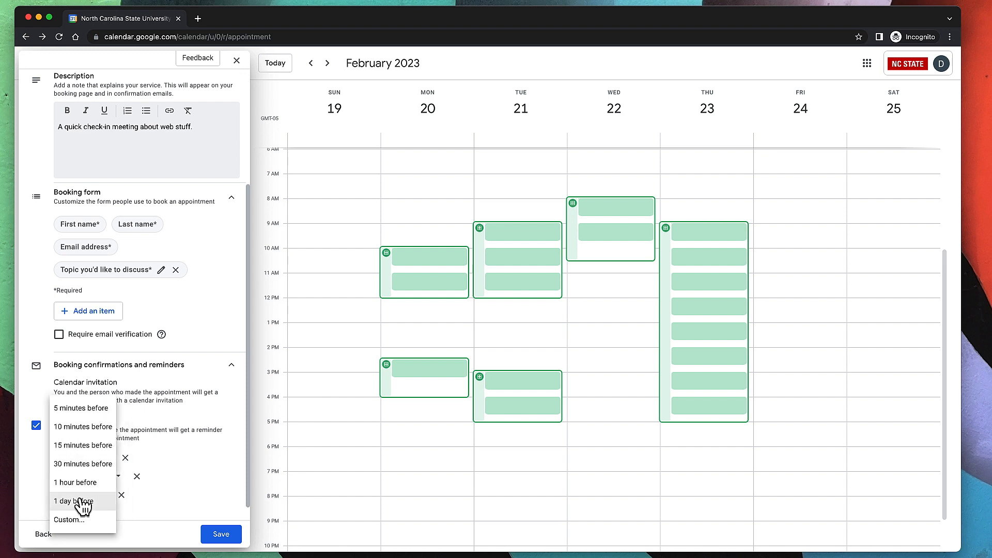
{"action": "left_click", "coordinate": [83, 501]}
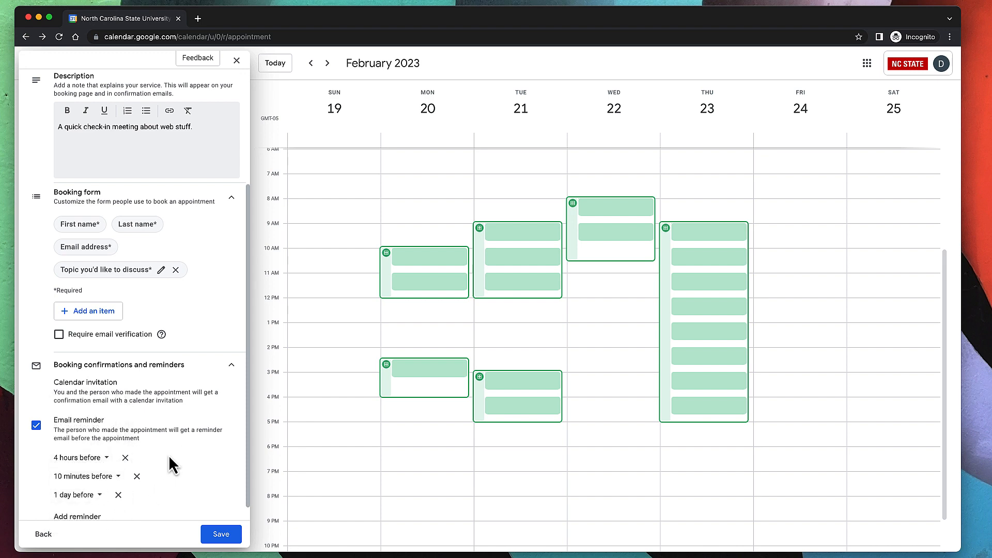
Remove the 1 day before and 10 minutes before reminders, then save the schedule.
{"action": "scroll", "coordinate": [169, 454], "scroll_direction": "down", "scroll_amount": 1}
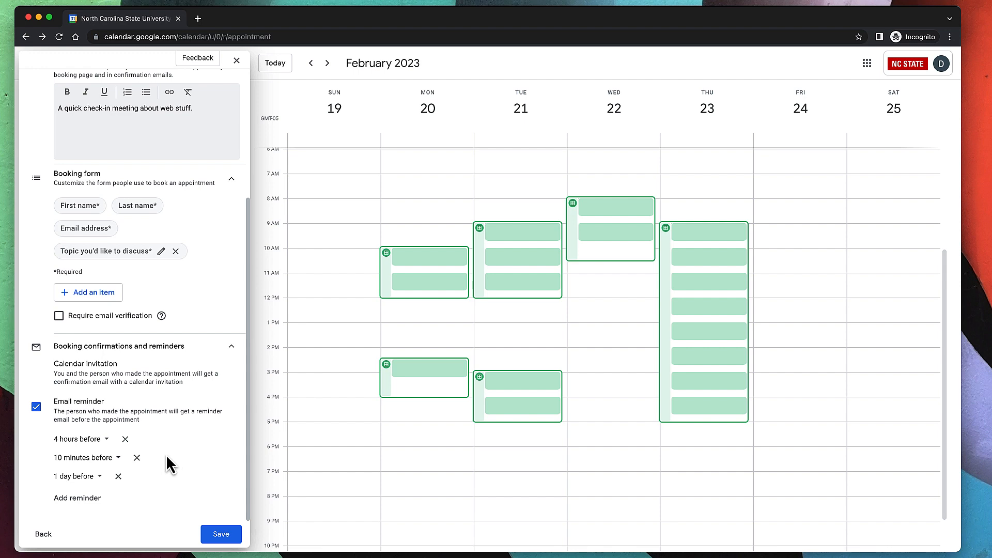
{"action": "left_click", "coordinate": [118, 475]}
{"action": "left_click", "coordinate": [137, 475]}
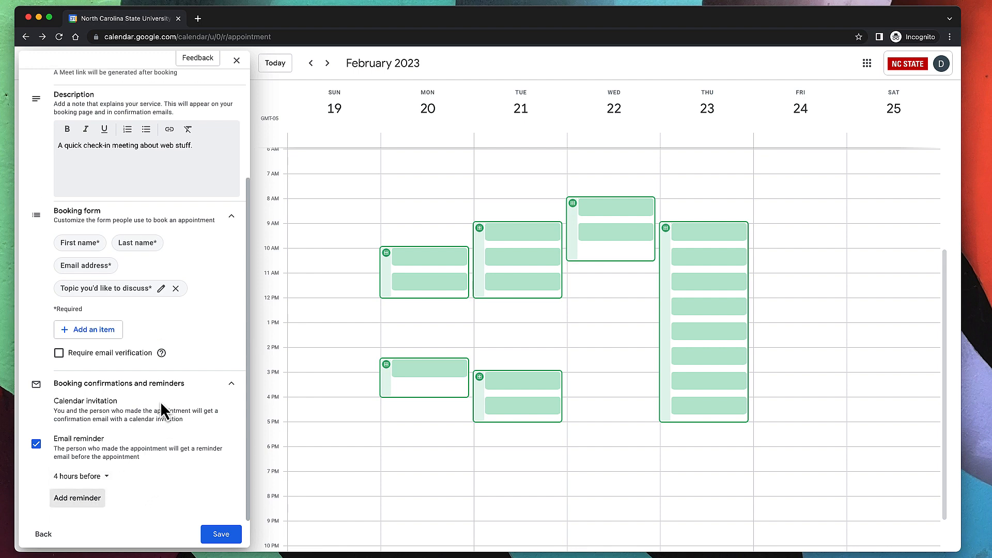
{"action": "left_click", "coordinate": [221, 534]}
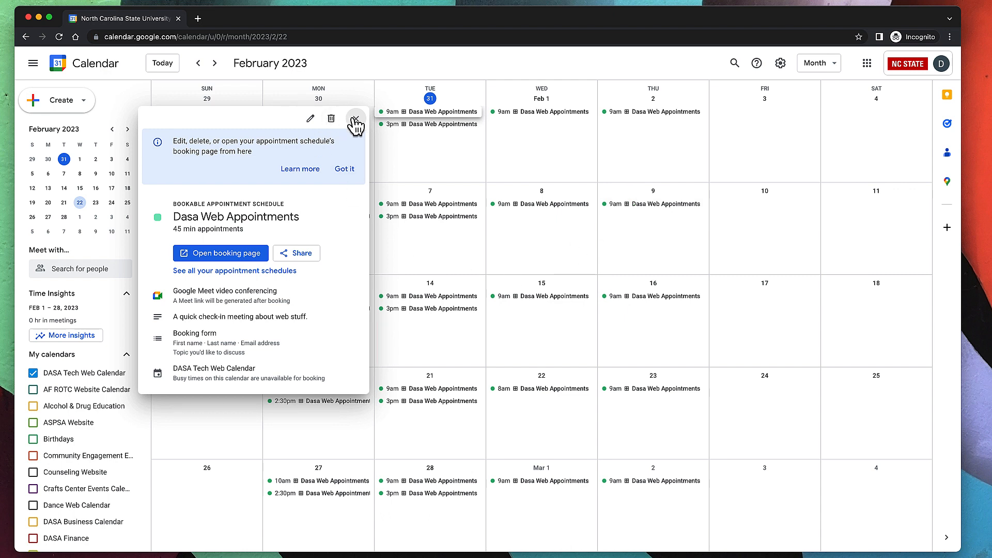
Dismiss the info banner and open the Dasa Web Appointments booking page in a new tab.
{"action": "left_click", "coordinate": [345, 170]}
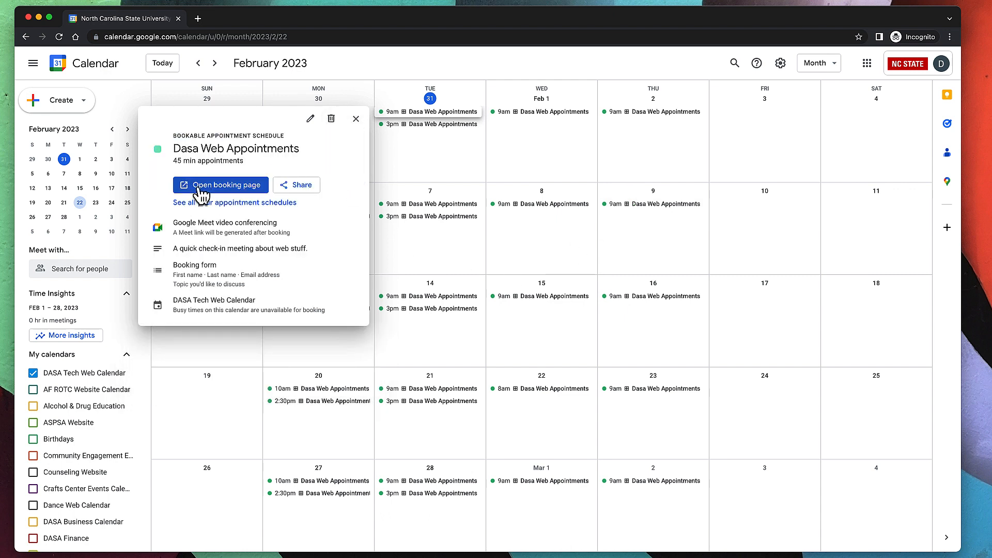
{"action": "left_click", "coordinate": [230, 187]}
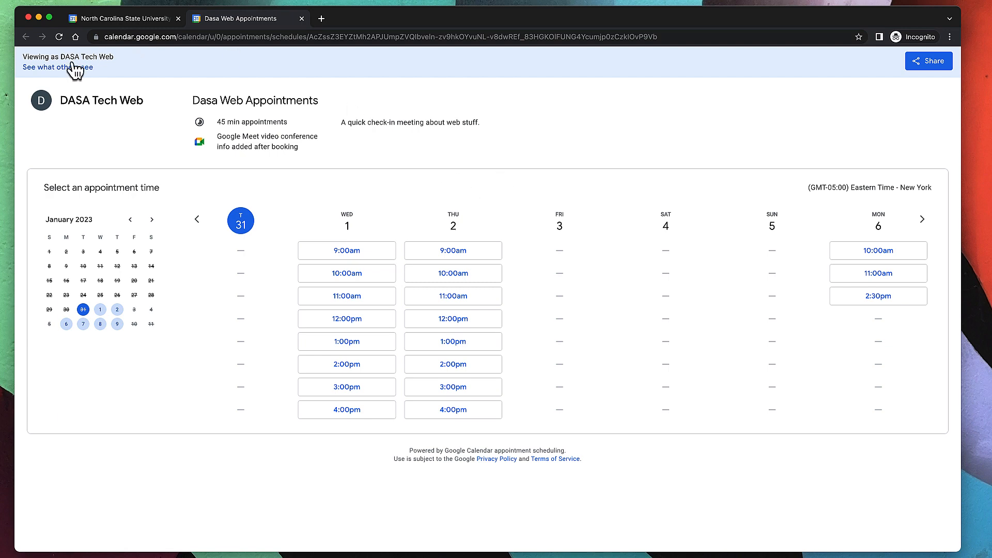
Preview the booking page as visitors see it, checking the 45 min, Google Meet and description text.
{"action": "left_click", "coordinate": [51, 67]}
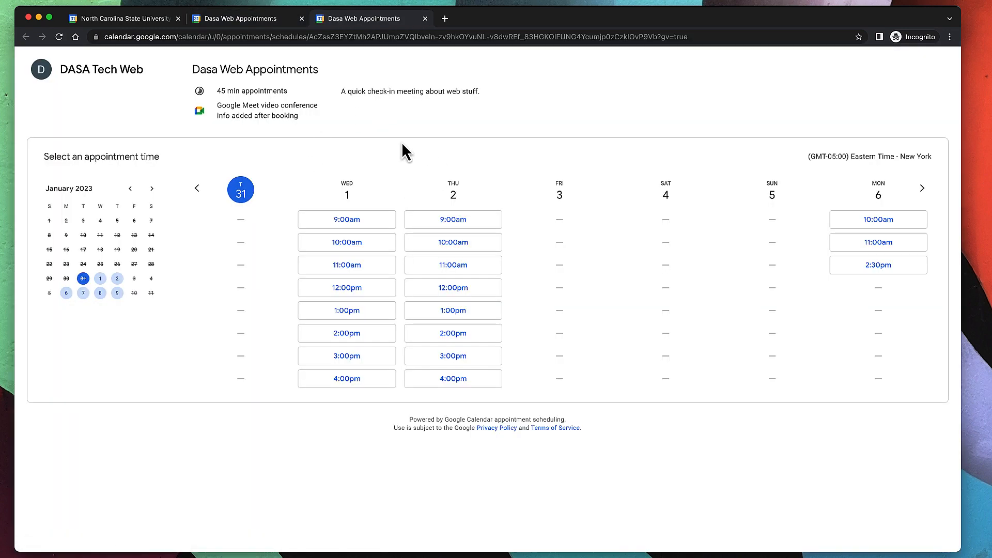
{"action": "left_click_drag", "start_coordinate": [216, 91], "coordinate": [290, 92]}
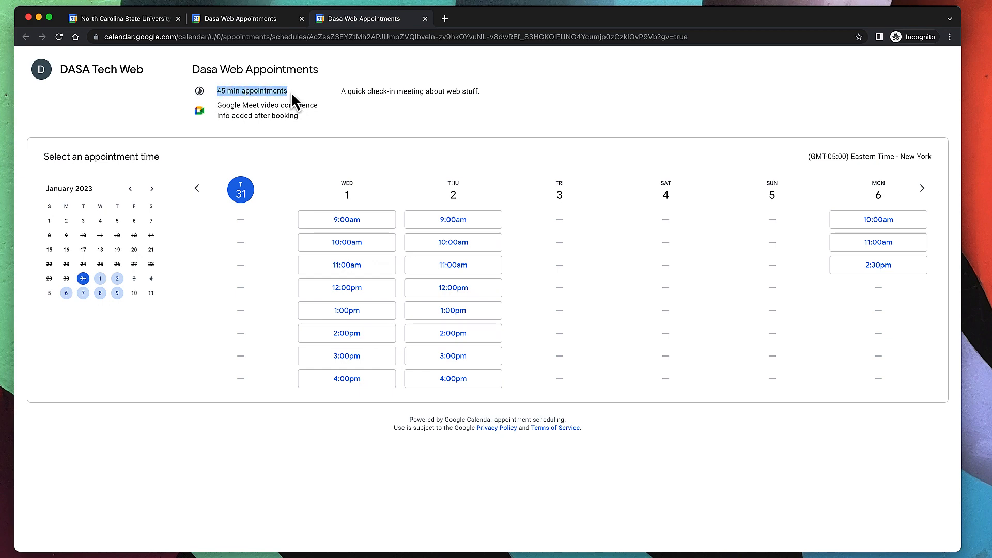
{"action": "left_click_drag", "start_coordinate": [219, 106], "coordinate": [308, 120]}
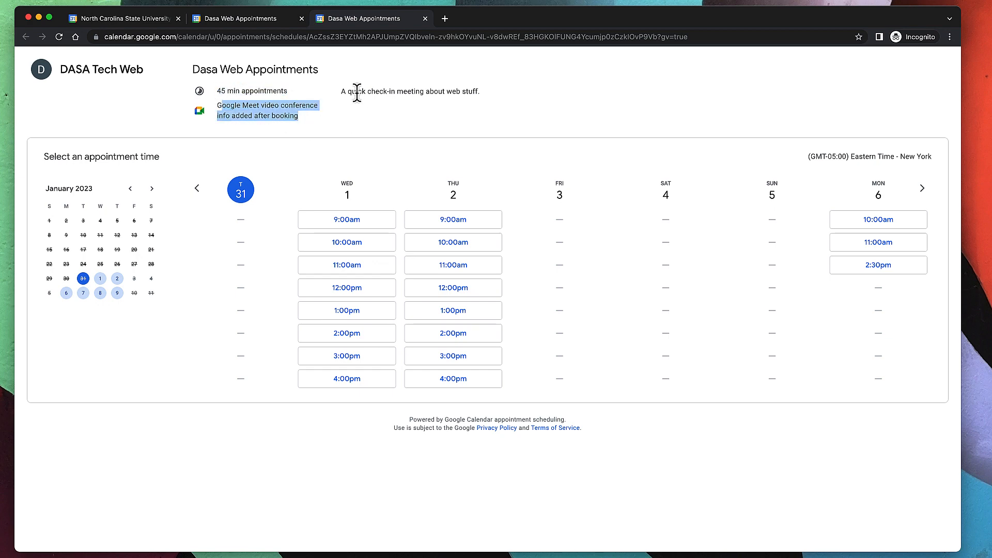
{"action": "left_click_drag", "start_coordinate": [355, 91], "coordinate": [491, 93]}
{"action": "left_click", "coordinate": [490, 92]}
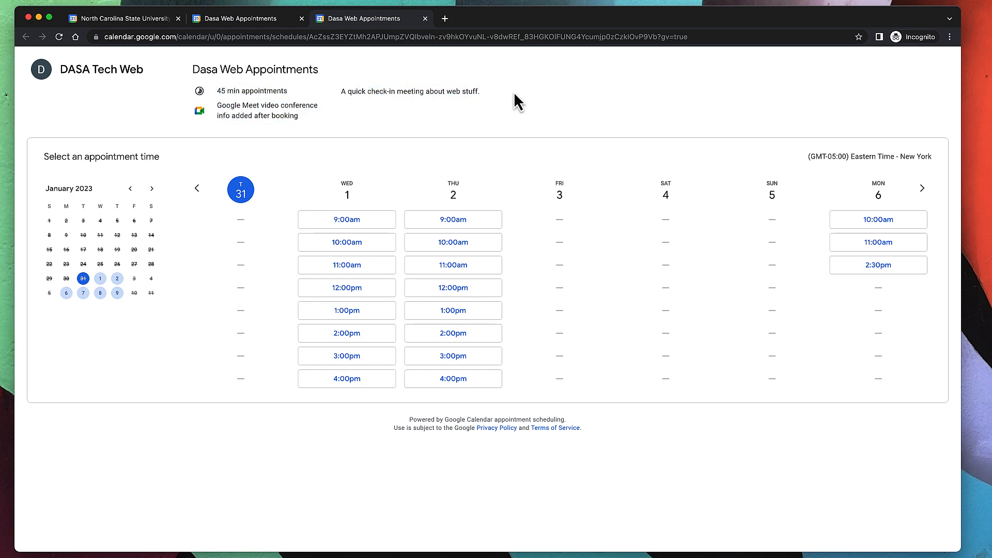
Browse the booking weeks forward to April 11–17, back to Jan 17–23, then to Jan 31–Feb 6.
{"action": "double_click", "coordinate": [925, 194]}
{"action": "double_click", "coordinate": [924, 194]}
{"action": "triple_click", "coordinate": [924, 194]}
{"action": "double_click", "coordinate": [924, 194]}
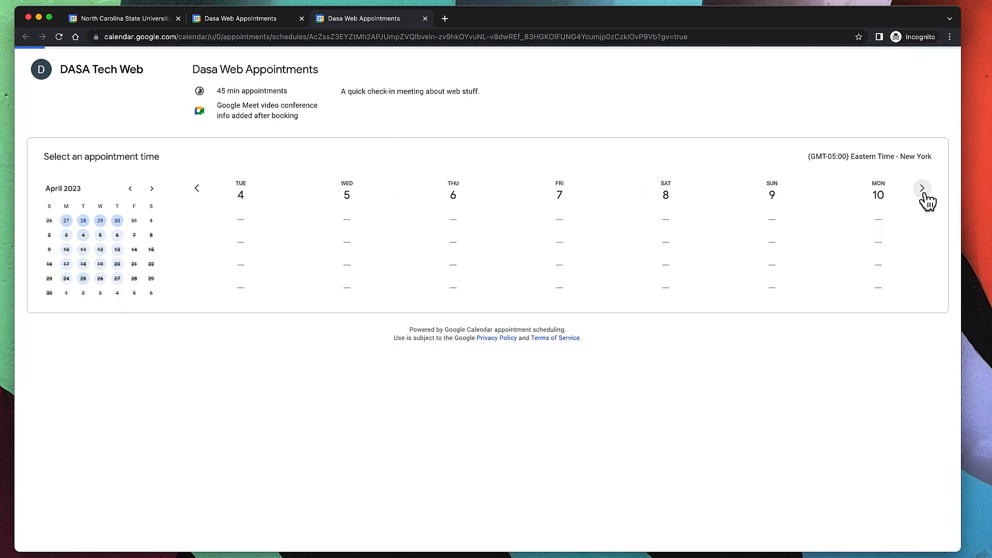
{"action": "left_click", "coordinate": [924, 195]}
{"action": "left_click", "coordinate": [196, 199]}
{"action": "left_click", "coordinate": [199, 201]}
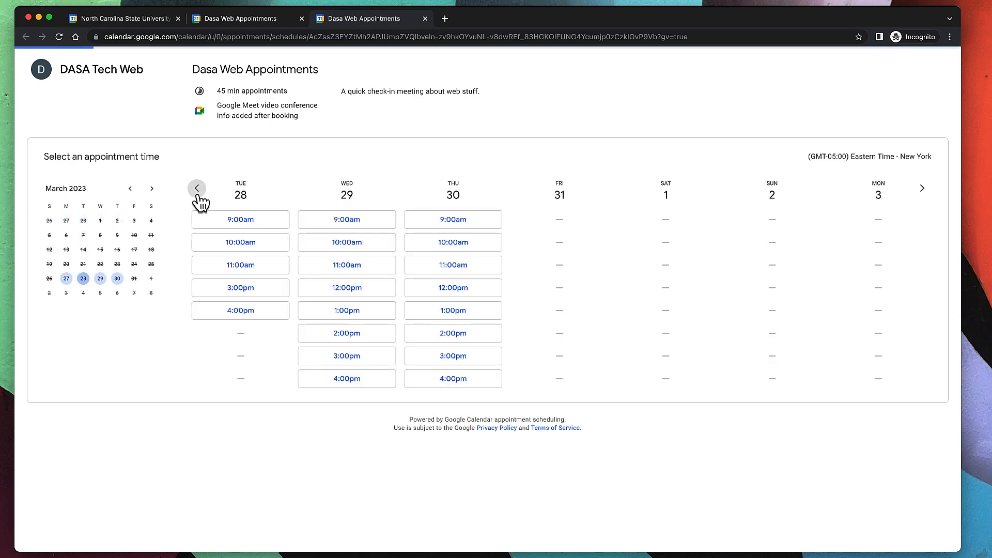
{"action": "triple_click", "coordinate": [198, 196]}
{"action": "triple_click", "coordinate": [198, 197]}
{"action": "triple_click", "coordinate": [198, 196]}
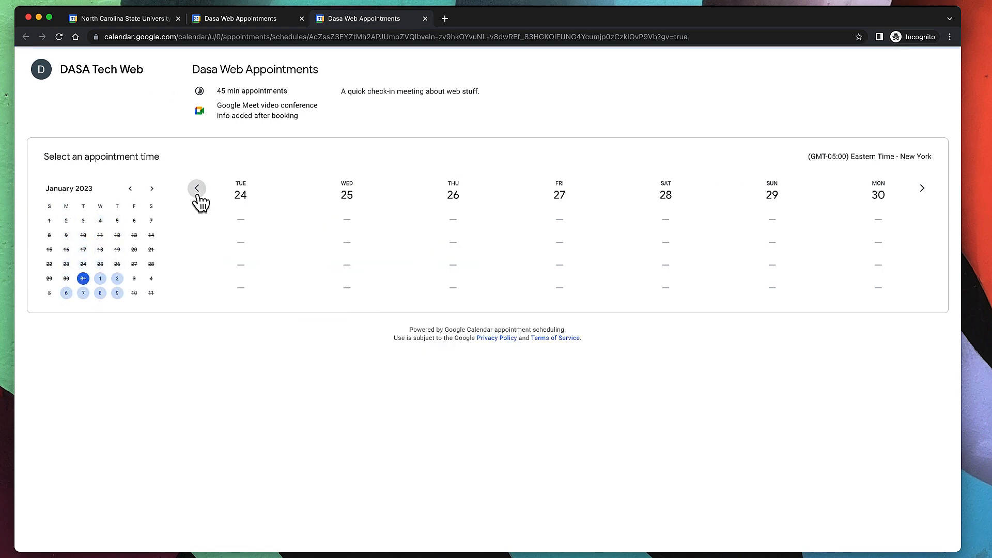
{"action": "left_click", "coordinate": [198, 196]}
{"action": "left_click", "coordinate": [922, 196]}
{"action": "left_click", "coordinate": [922, 198]}
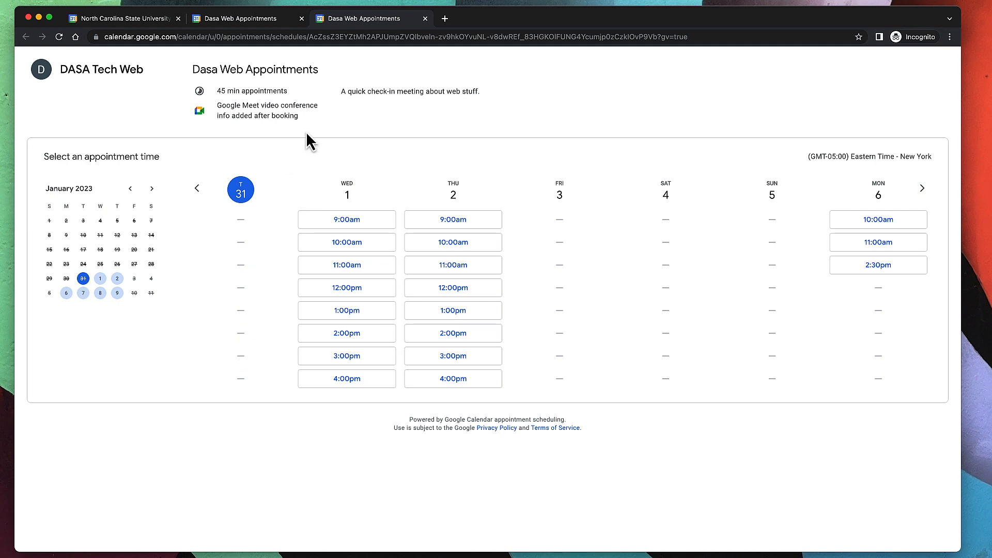
Book the Wednesday Feb 1 9:00am slot with topic 'Web things' and close the confirmation.
{"action": "left_click", "coordinate": [365, 225]}
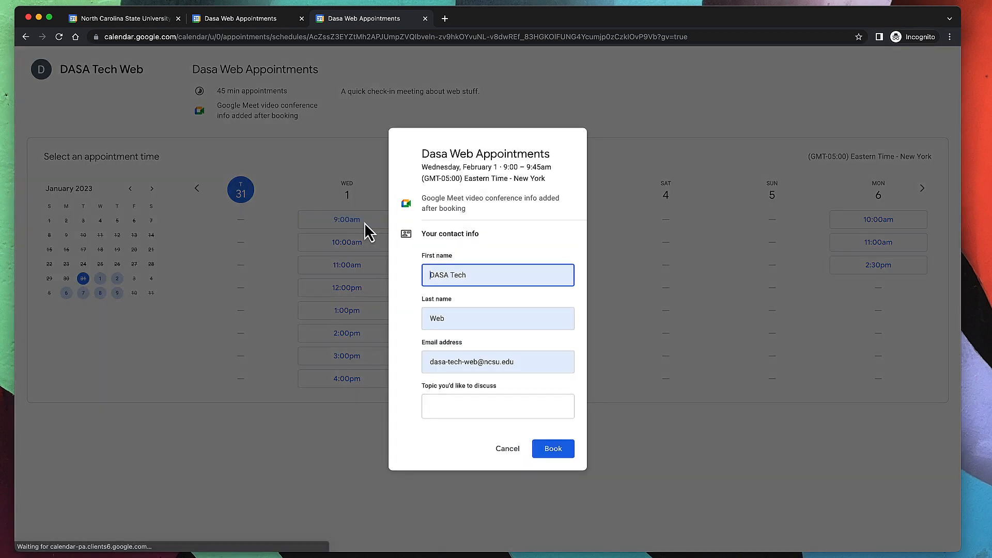
{"action": "left_click", "coordinate": [460, 403]}
{"action": "left_click", "coordinate": [484, 279]}
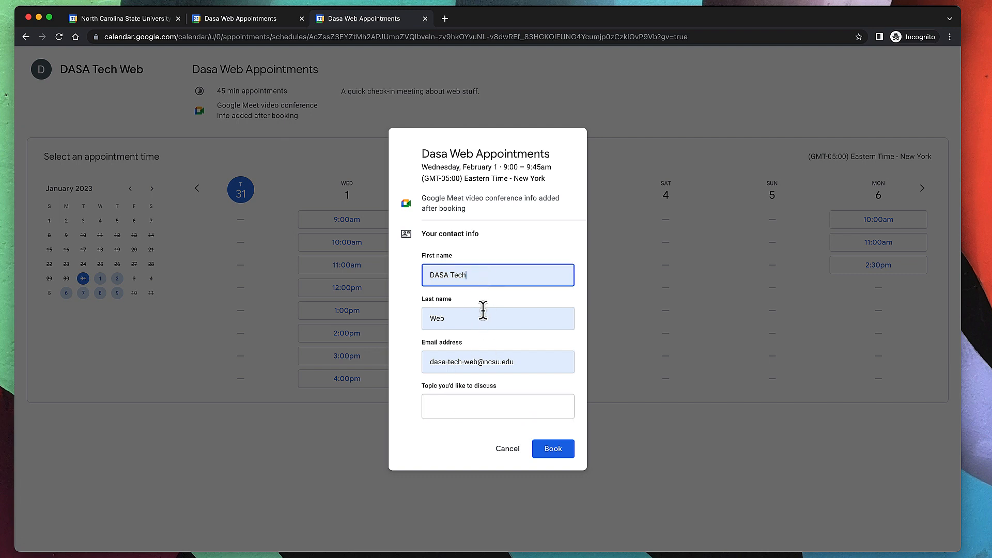
{"action": "left_click", "coordinate": [483, 314]}
{"action": "left_click", "coordinate": [499, 362]}
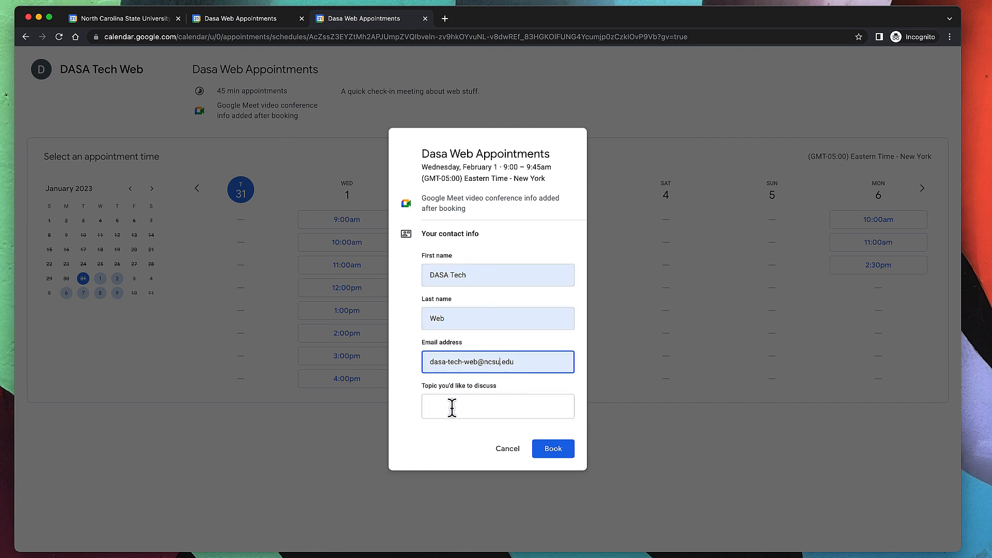
{"action": "left_click", "coordinate": [474, 406]}
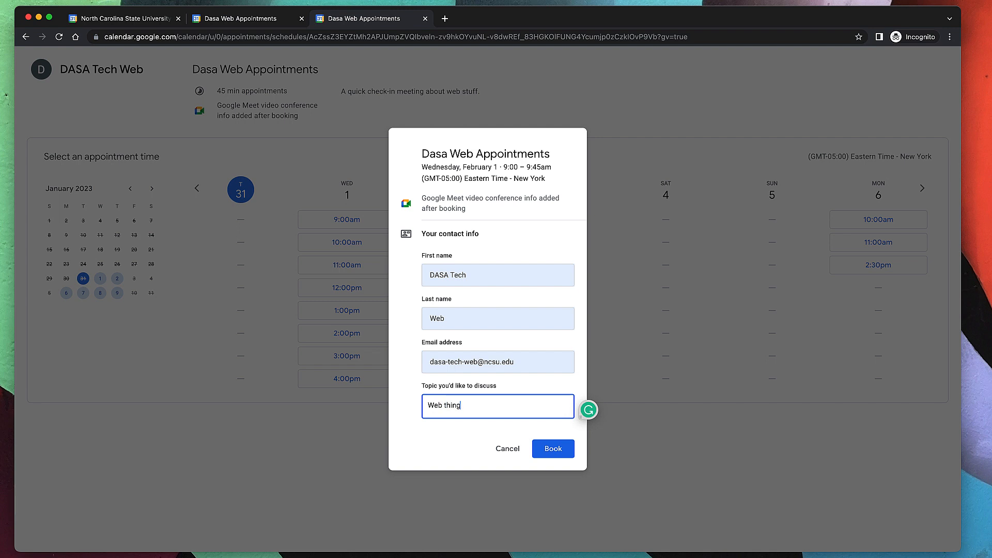
{"action": "left_click", "coordinate": [552, 449]}
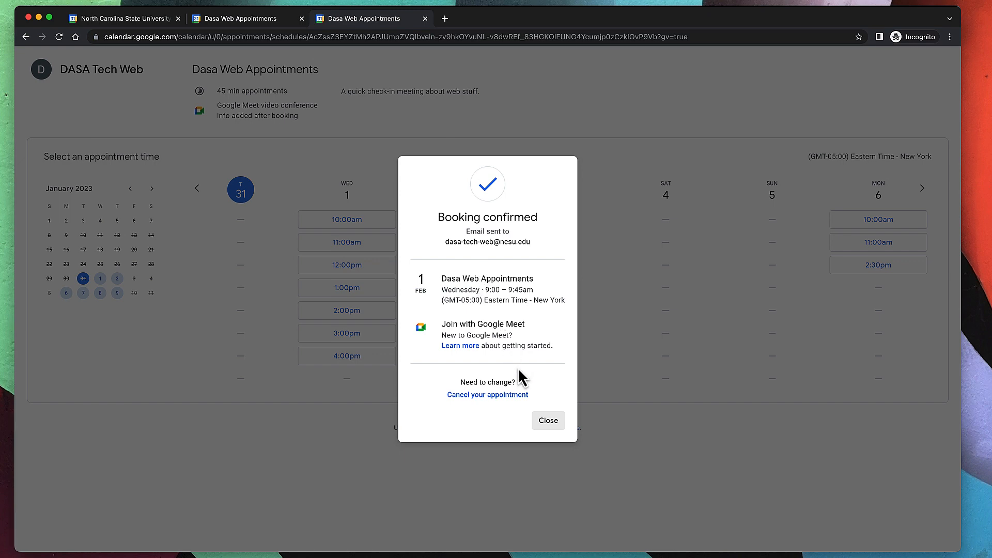
{"action": "left_click", "coordinate": [547, 422]}
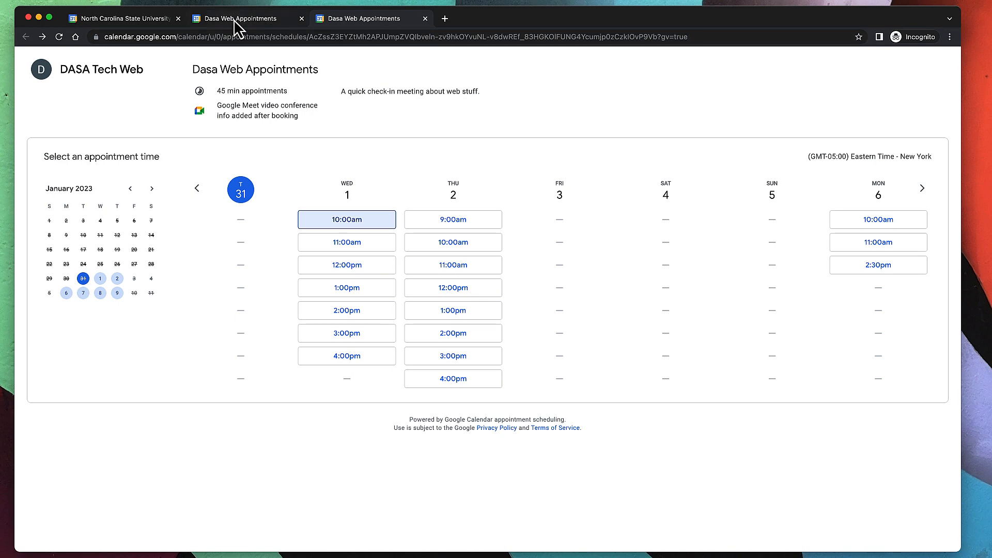
Back in the month view, inspect the Feb 1 9am booking (topic 'Web things') and that day's schedule entry.
{"action": "left_click", "coordinate": [149, 19]}
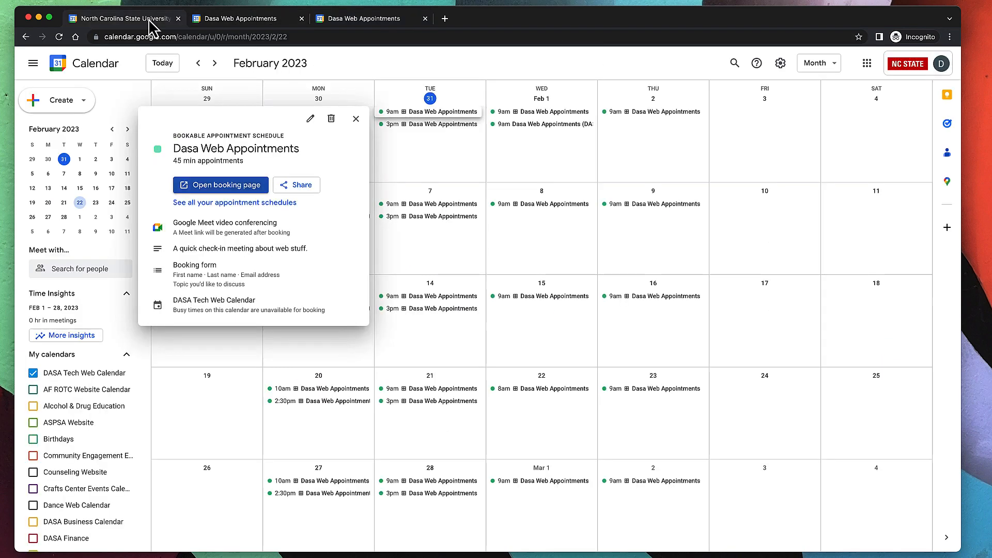
{"action": "left_click", "coordinate": [352, 89]}
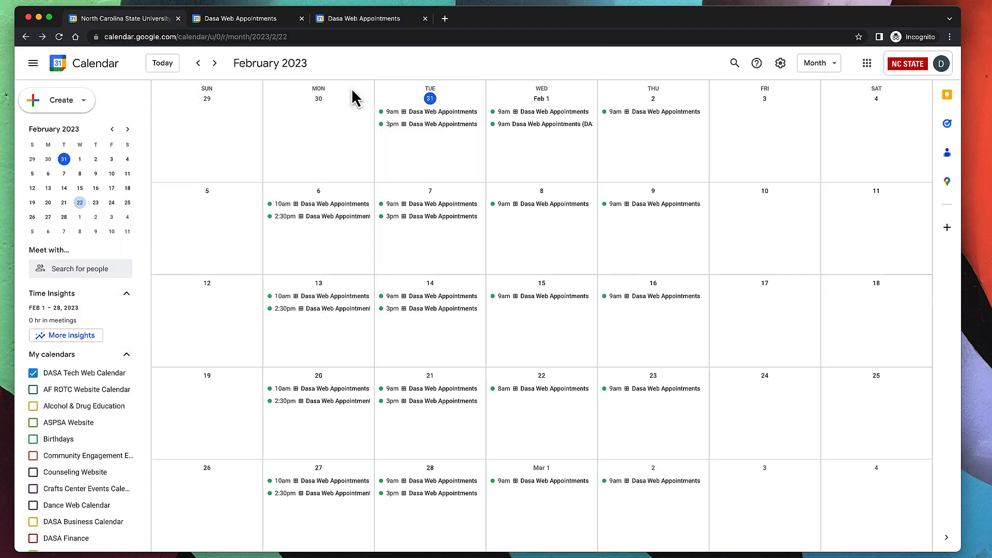
{"action": "left_click", "coordinate": [540, 125]}
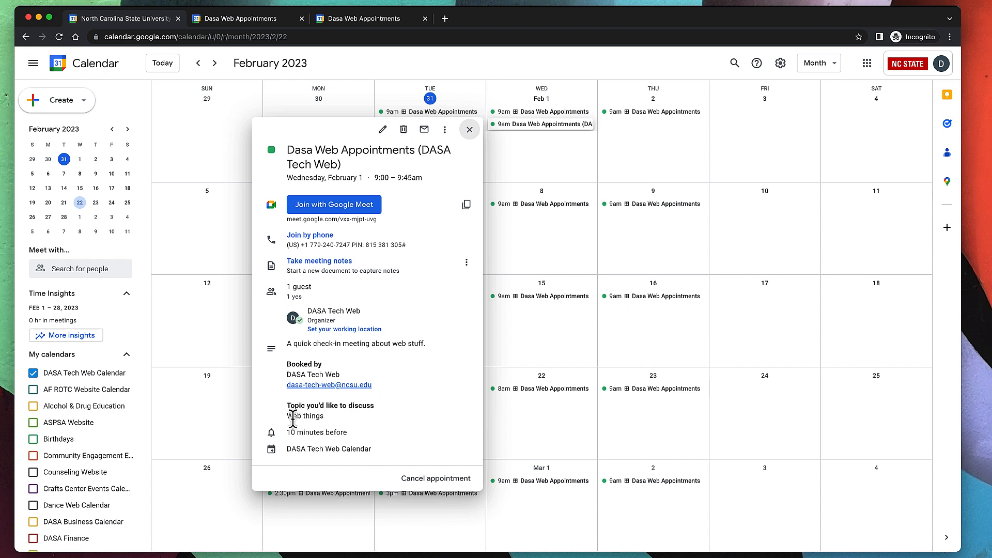
{"action": "left_click_drag", "start_coordinate": [287, 416], "coordinate": [327, 417]}
{"action": "left_click", "coordinate": [326, 417]}
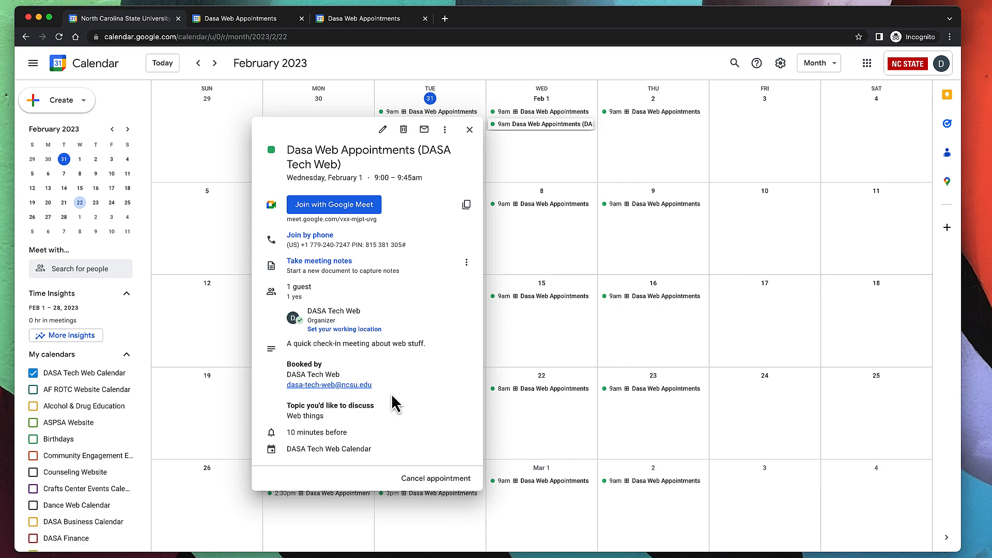
{"action": "left_click", "coordinate": [562, 166]}
{"action": "left_click", "coordinate": [535, 113]}
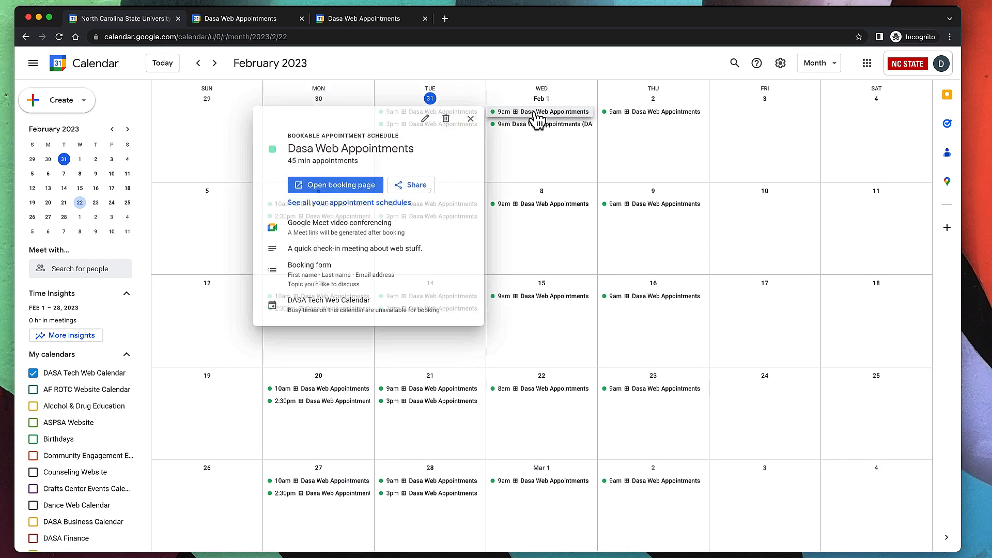
{"action": "left_click", "coordinate": [566, 167]}
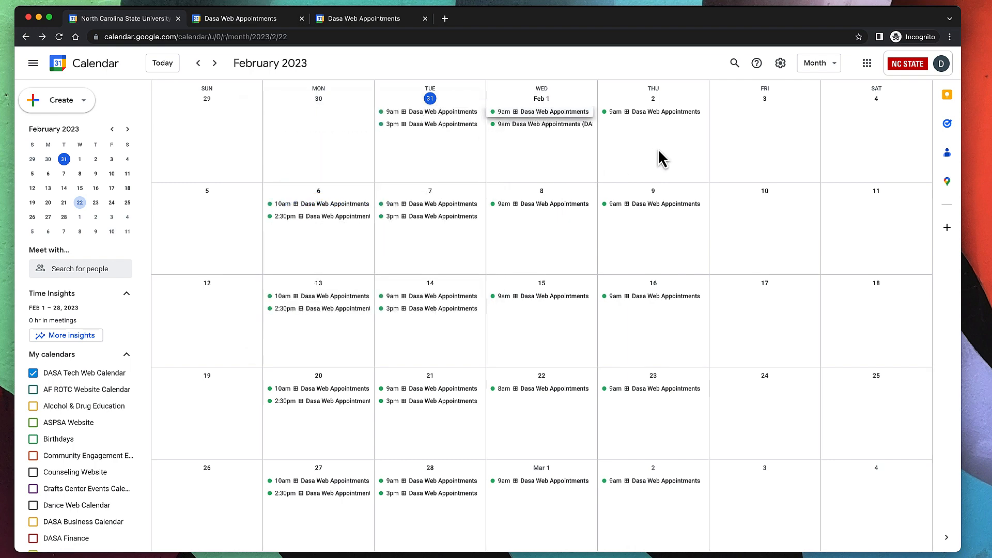
Delete the Thursday Feb 2 schedule entry for this week only.
{"action": "left_click", "coordinate": [663, 122]}
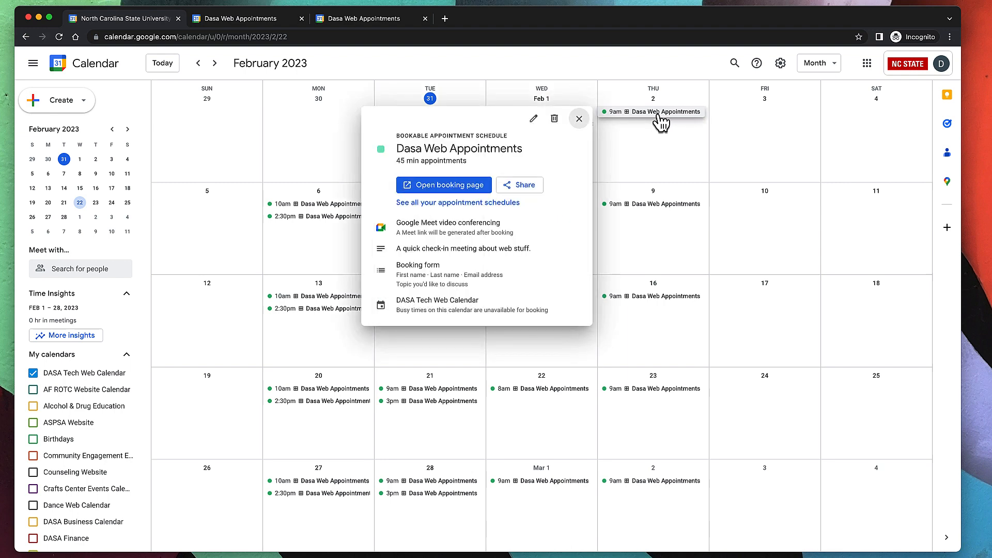
{"action": "left_click", "coordinate": [554, 120]}
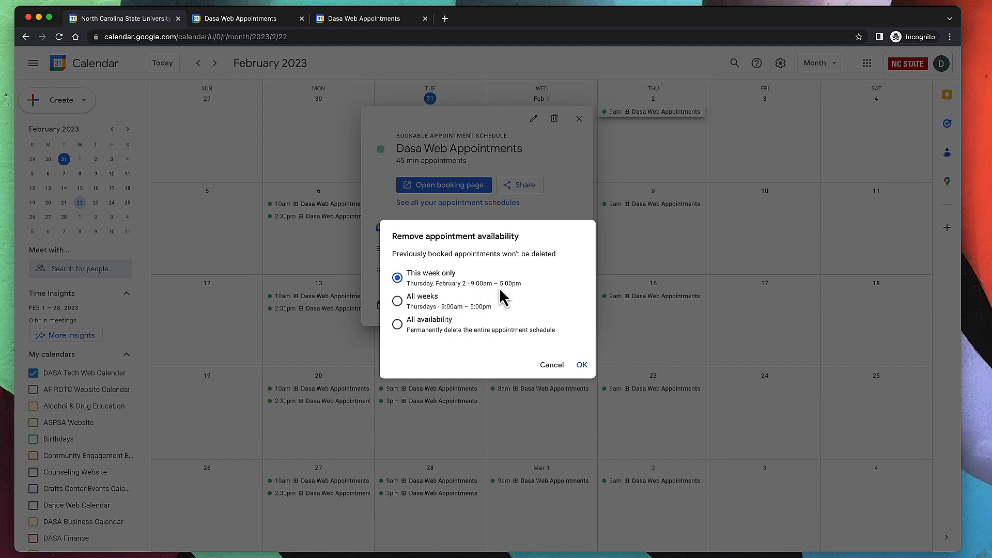
{"action": "left_click", "coordinate": [581, 366]}
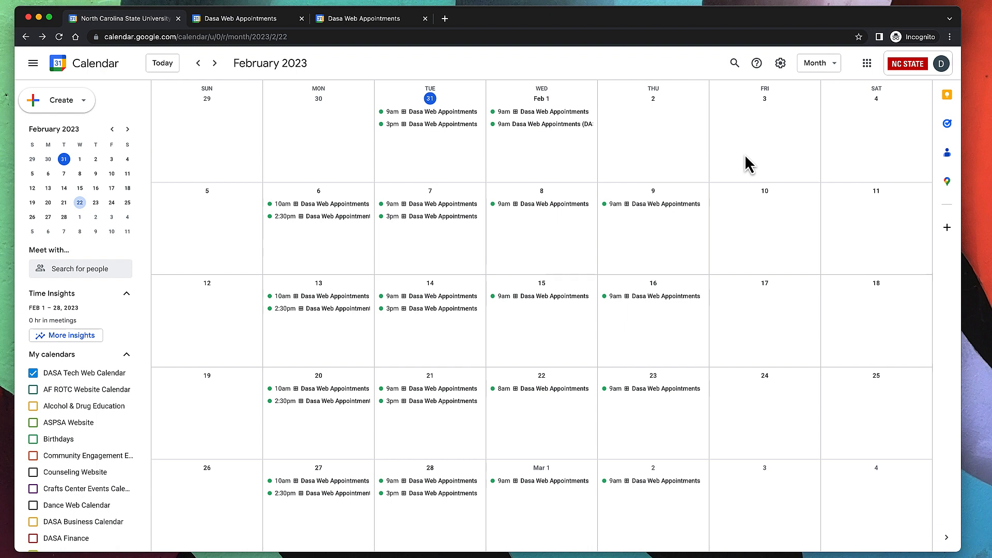
Save a Feb 9 Out of office block with Save & decline, then open the Dasa Web Appointments popup.
{"action": "left_click", "coordinate": [690, 195]}
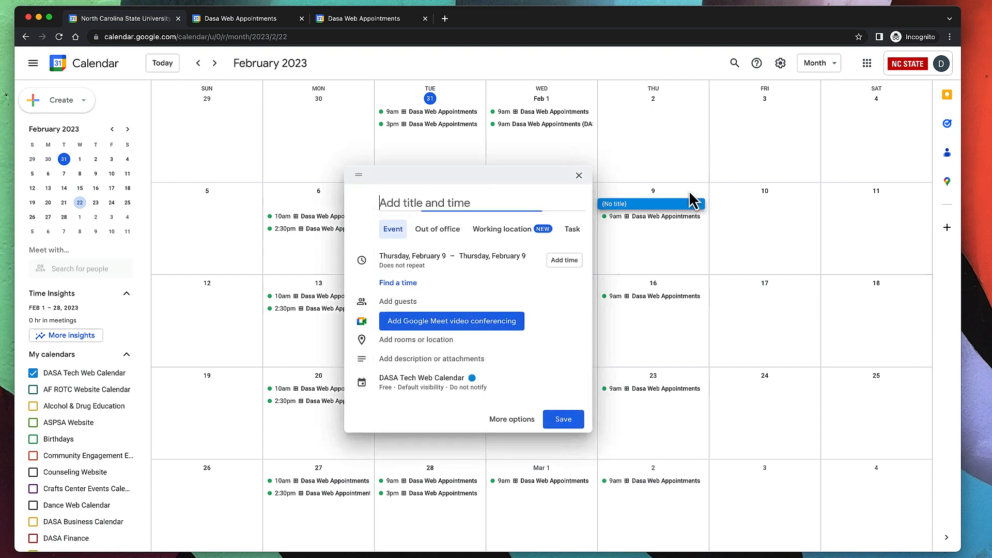
{"action": "left_click", "coordinate": [437, 231]}
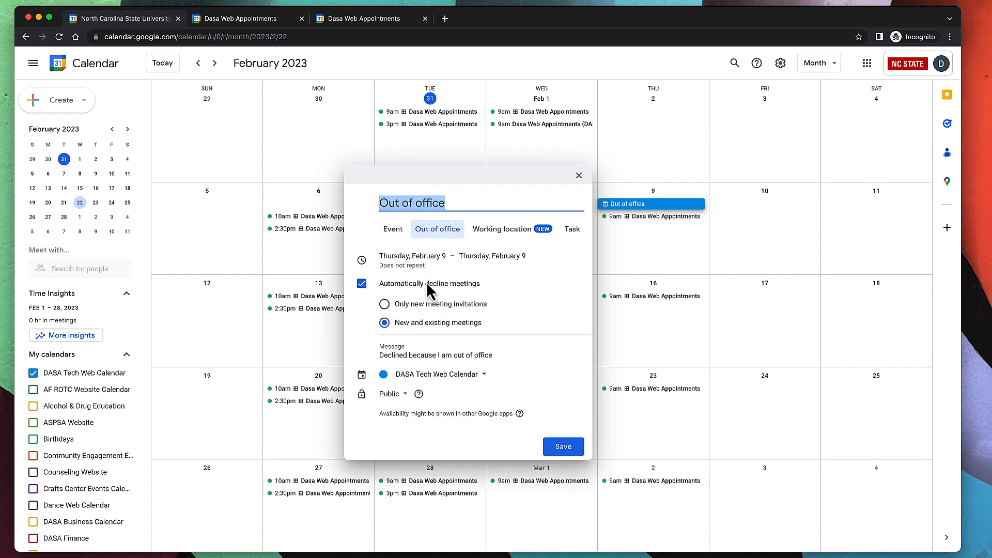
{"action": "left_click", "coordinate": [556, 457]}
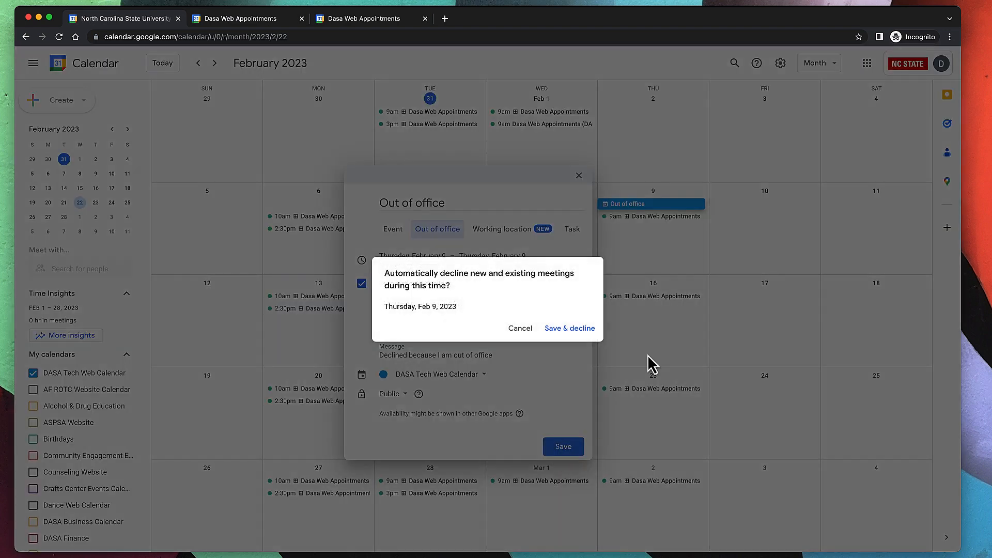
{"action": "left_click", "coordinate": [561, 335]}
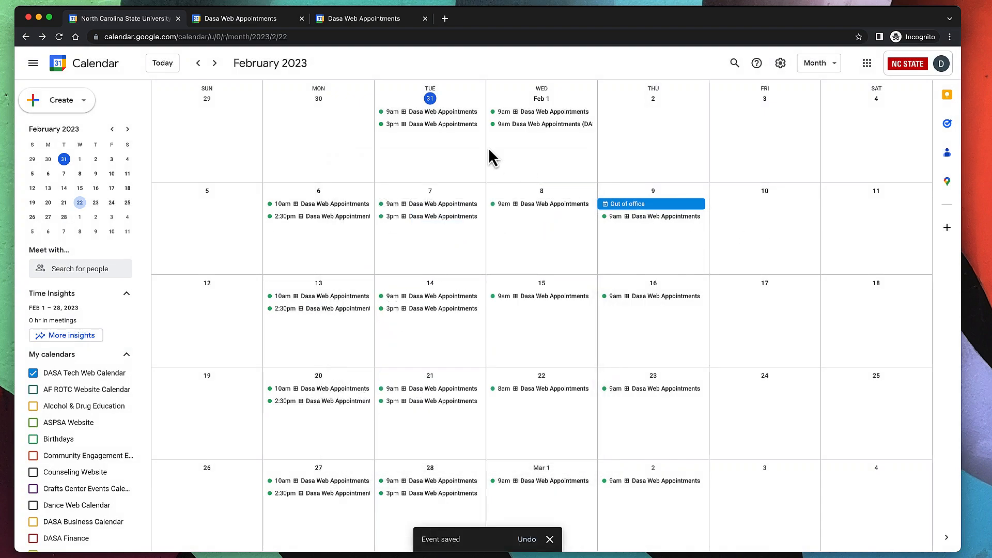
{"action": "left_click", "coordinate": [465, 114]}
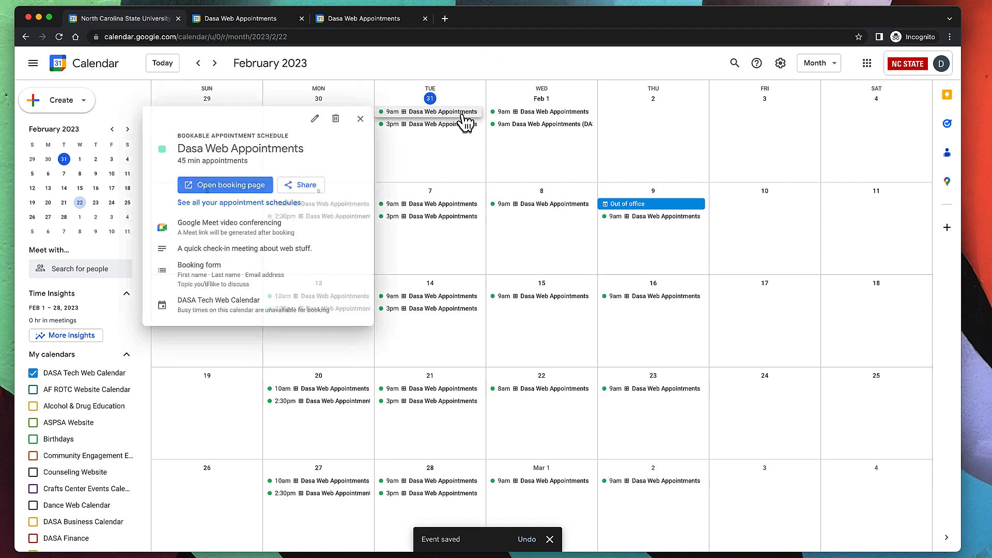
Open the booking page, check February 7–13 slots in the visitor preview, then return to the month view.
{"action": "left_click", "coordinate": [236, 187]}
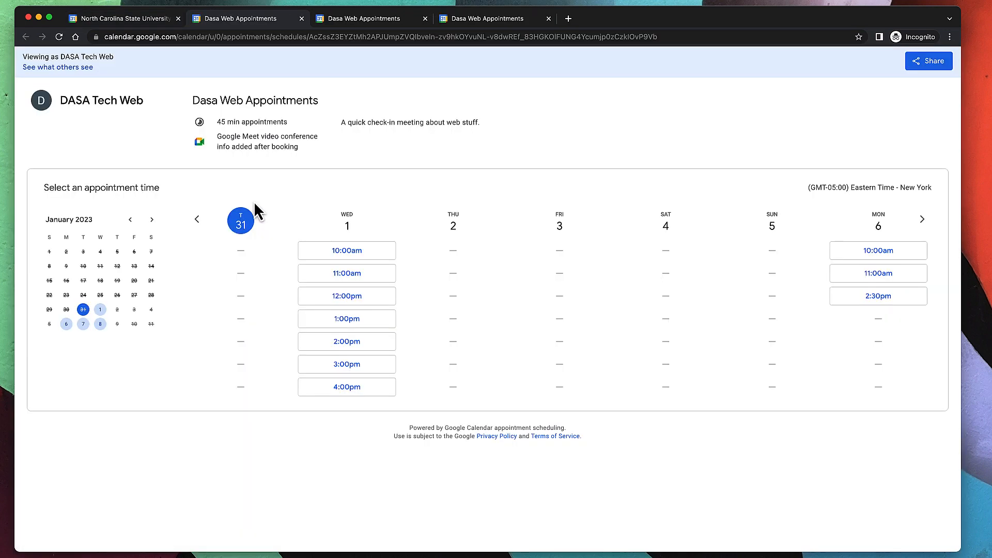
{"action": "left_click", "coordinate": [922, 222]}
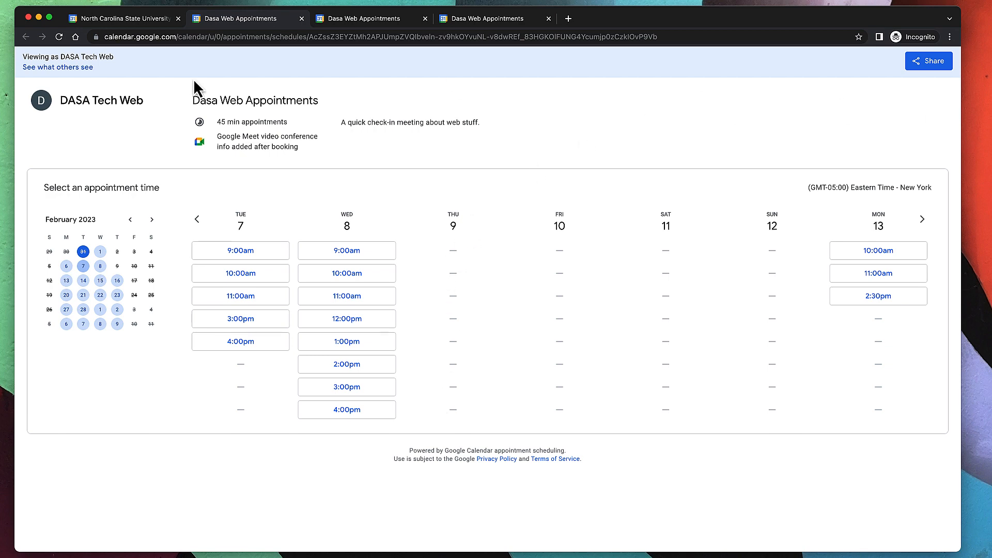
{"action": "left_click", "coordinate": [54, 67]}
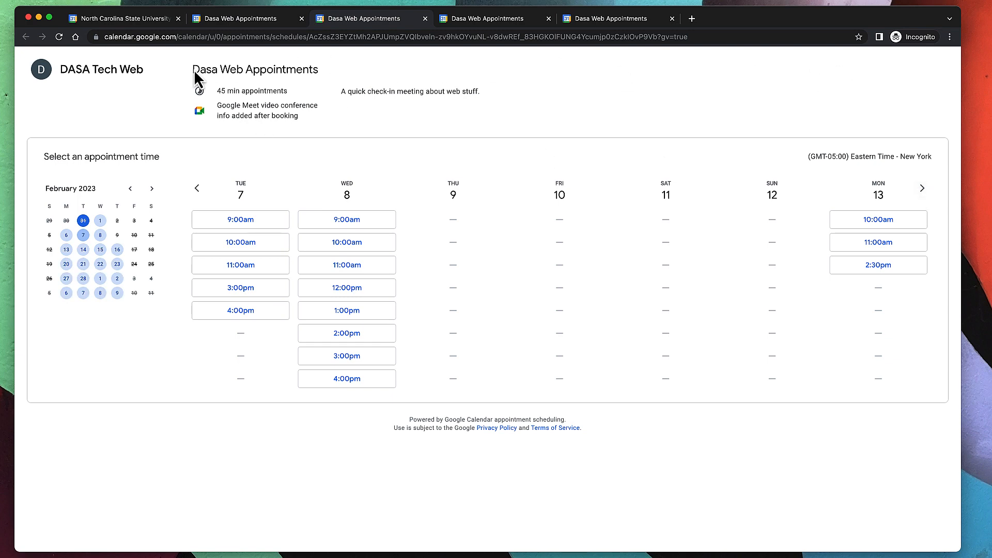
{"action": "left_click", "coordinate": [118, 20]}
{"action": "left_click", "coordinate": [619, 250]}
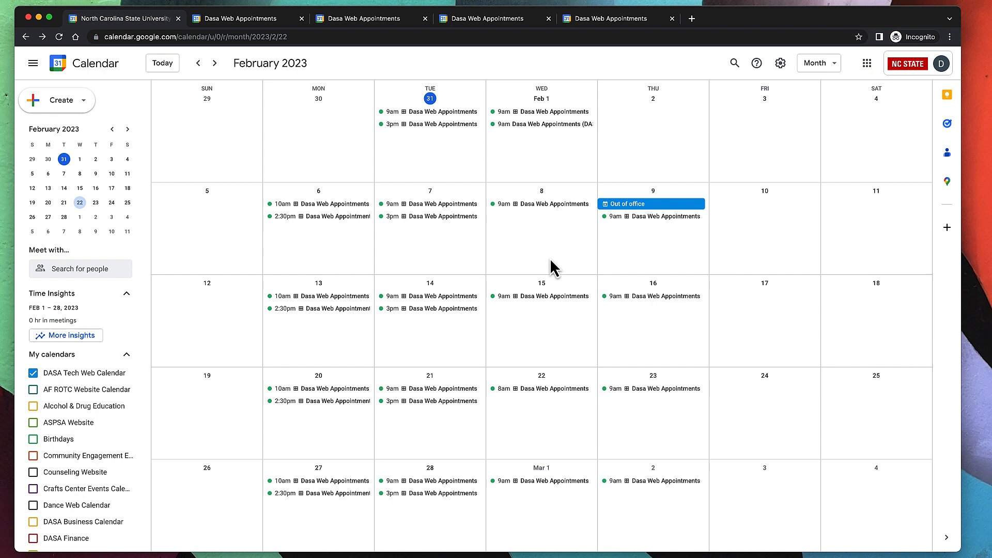
Load go.ncsu.edu in the booking preview tab, log in, and start a new Go Link.
{"action": "left_click", "coordinate": [598, 26]}
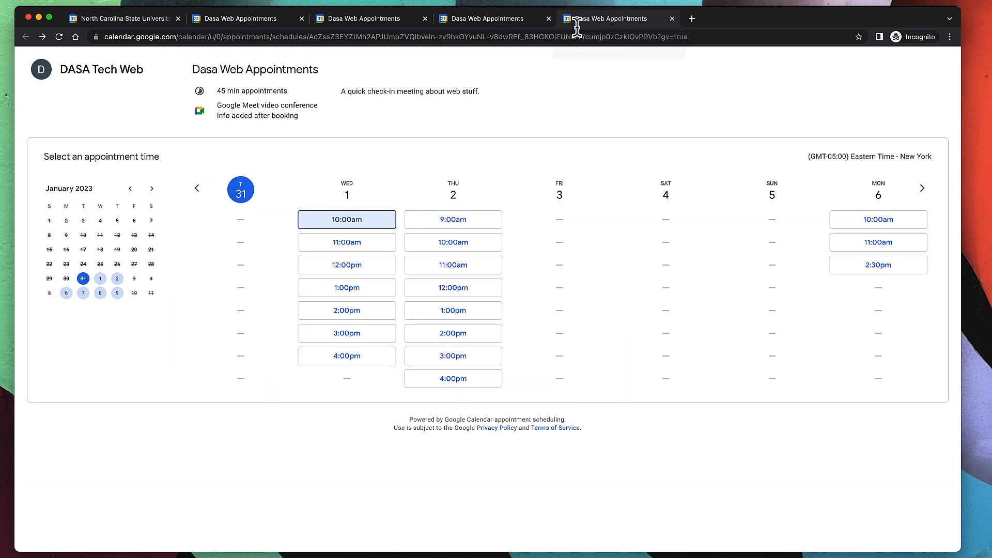
{"action": "left_click", "coordinate": [452, 36]}
{"action": "type", "text": "go.nc"}
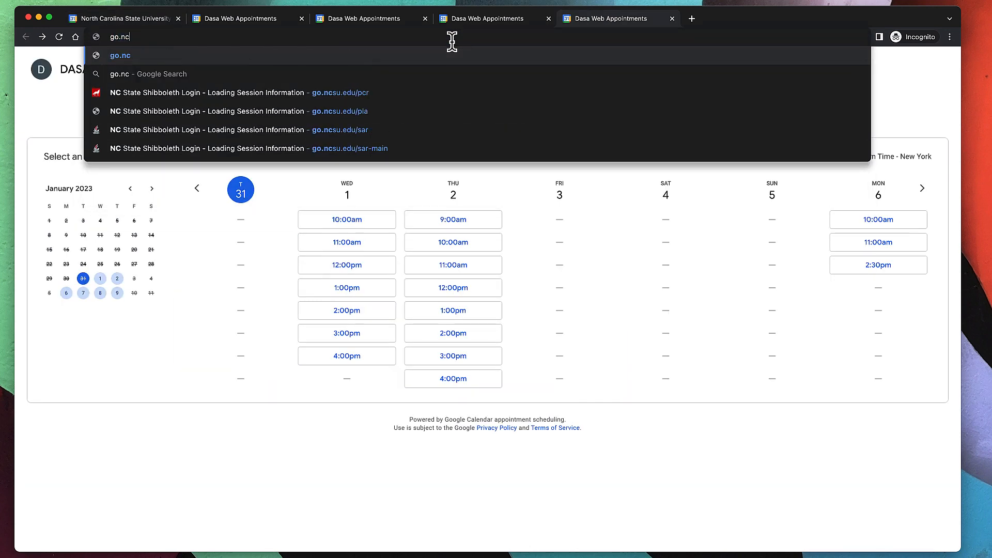
{"action": "type", "text": "su"}
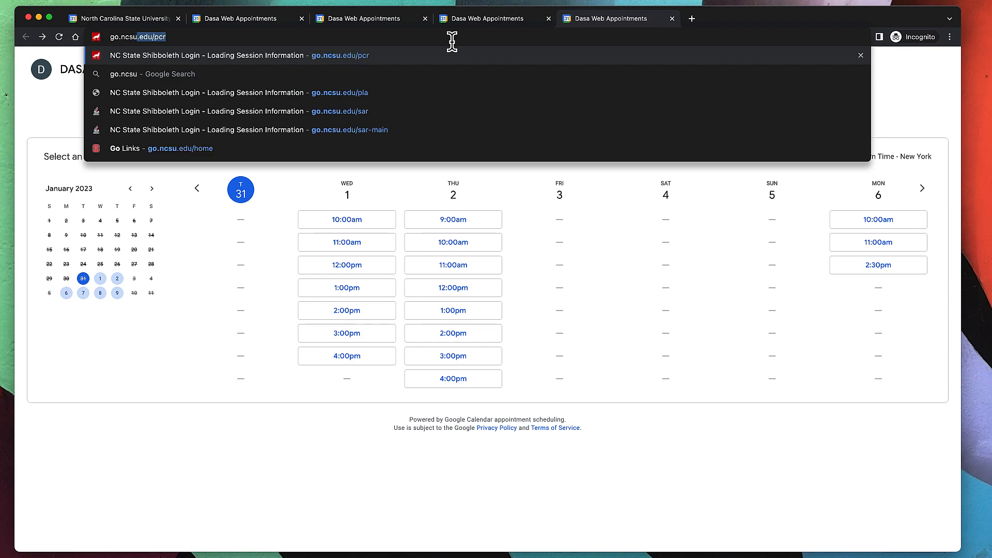
{"action": "type", "text": ".edu"}
{"action": "key", "text": "Delete"}
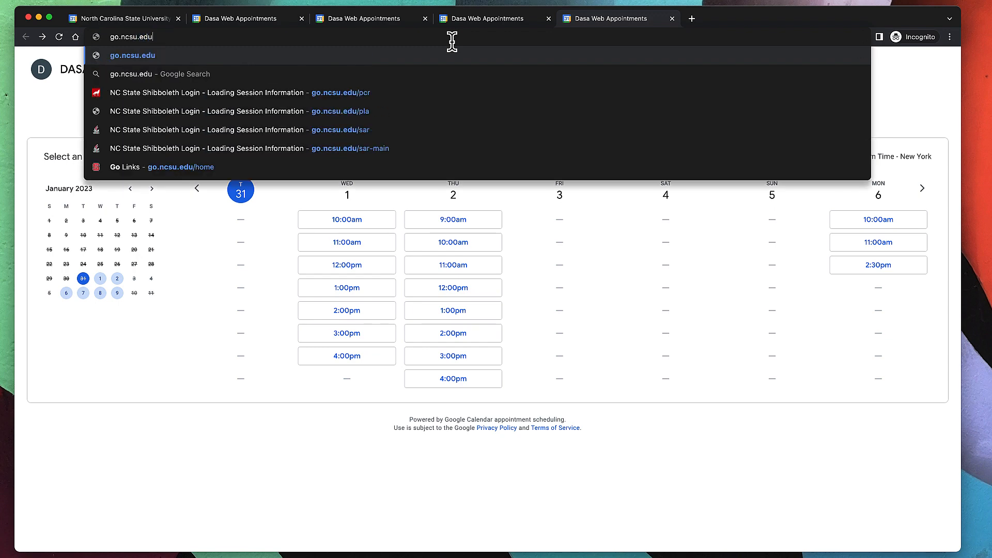
{"action": "key", "text": "Return"}
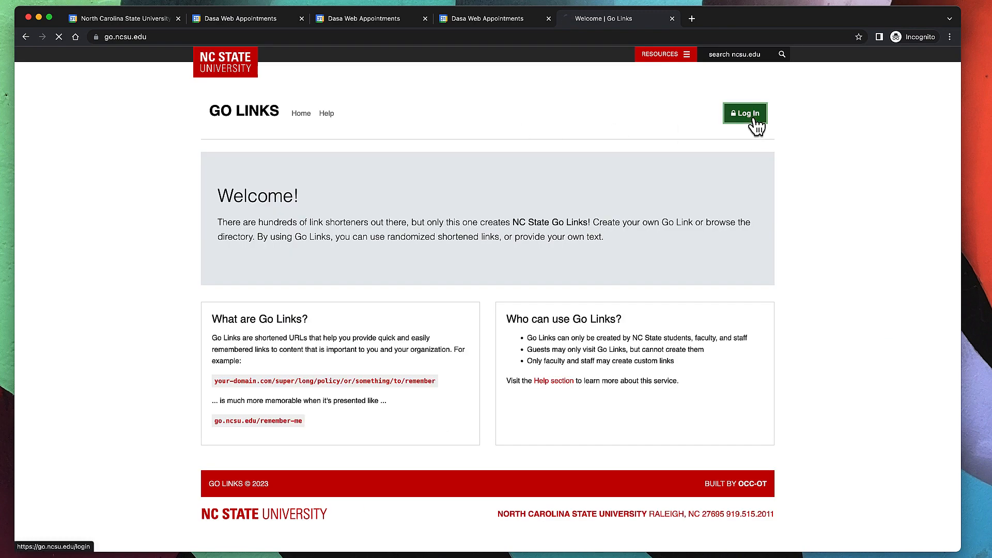
{"action": "left_click", "coordinate": [754, 117]}
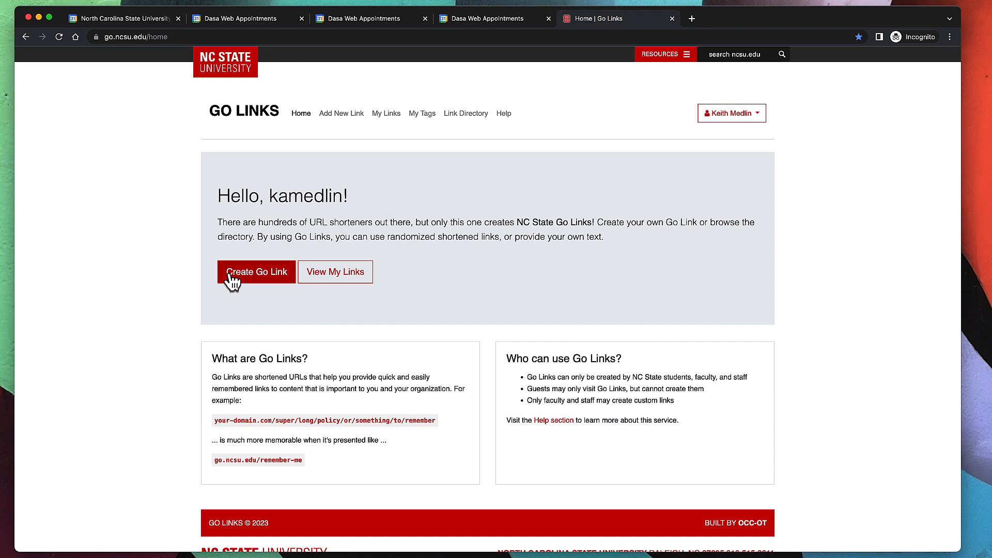
{"action": "left_click", "coordinate": [261, 279]}
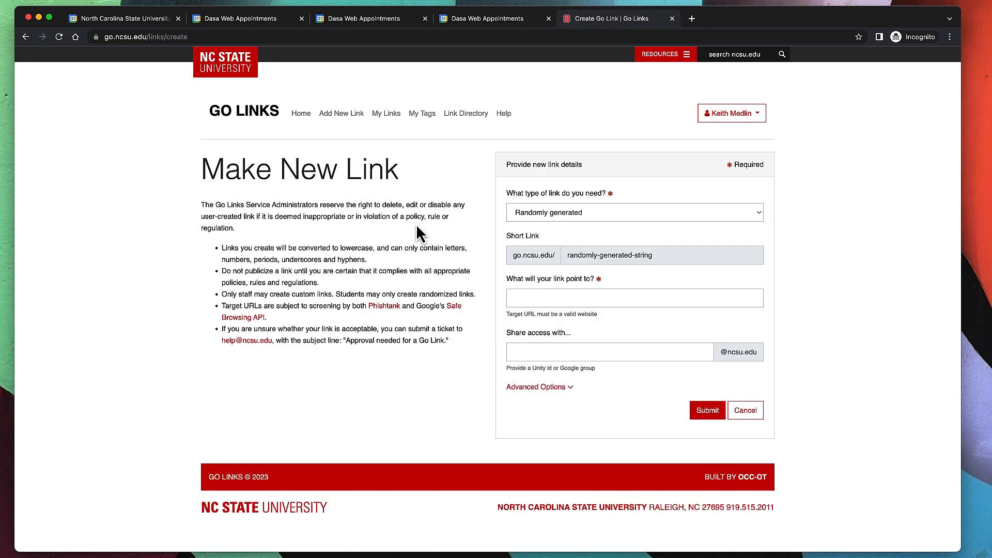
Set the link type to 'Specify my own text', try short links 'meetwithkeith' and 'mymeeting', then clear the field.
{"action": "left_click", "coordinate": [607, 214]}
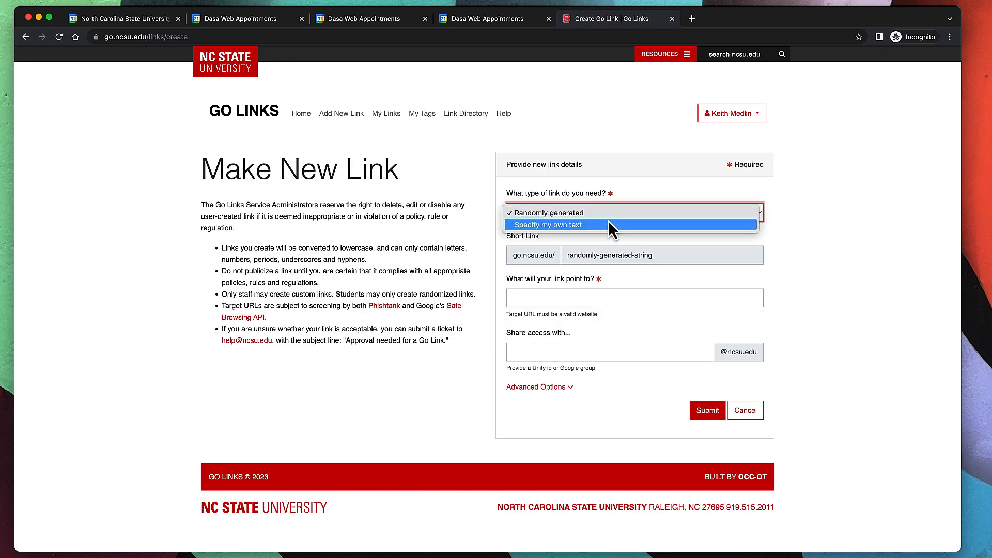
{"action": "left_click", "coordinate": [606, 222]}
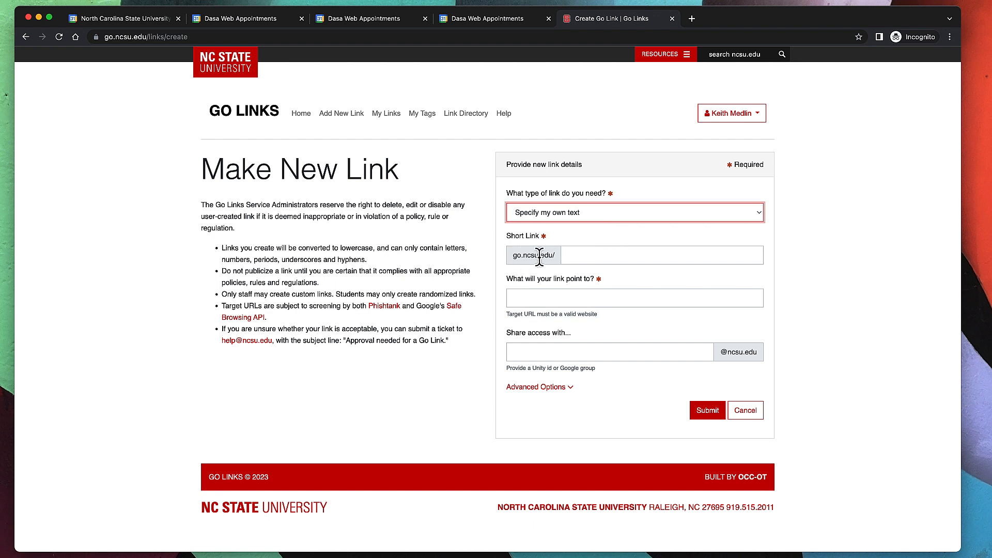
{"action": "left_click", "coordinate": [572, 256]}
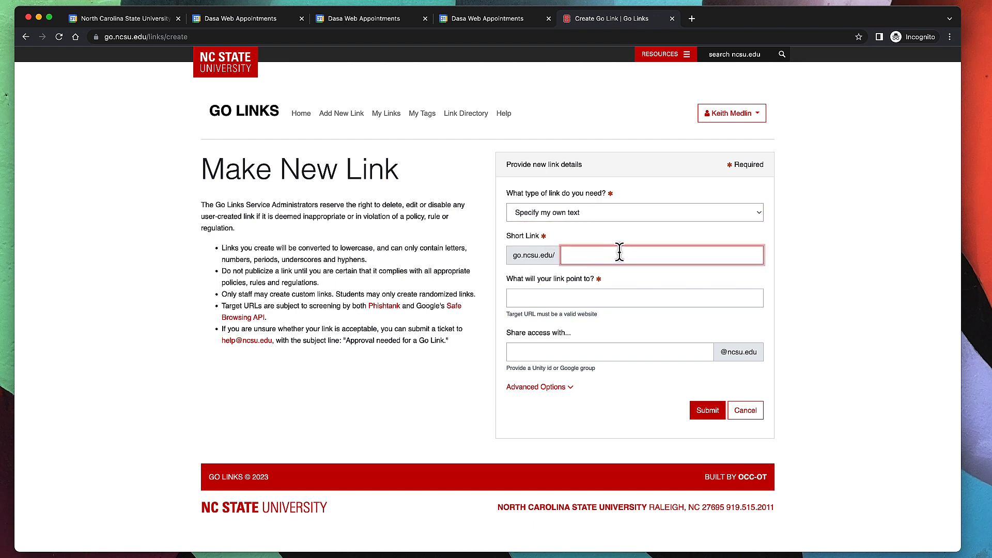
{"action": "type", "text": "meetwithkeith"}
{"action": "key", "text": "BackSpace"}
{"action": "key", "text": "BackSpace"}
{"action": "key", "text": "BackSpace"}
{"action": "key", "text": "BackSpace"}
{"action": "key", "text": "BackSpace"}
{"action": "key", "text": "BackSpace"}
{"action": "key", "text": "BackSpace"}
{"action": "key", "text": "BackSpace"}
{"action": "key", "text": "BackSpace"}
{"action": "key", "text": "BackSpace"}
{"action": "key", "text": "BackSpace"}
{"action": "key", "text": "BackSpace"}
{"action": "key", "text": "BackSpace"}
{"action": "type", "text": "mymeeting"}
{"action": "key", "text": "BackSpace"}
{"action": "key", "text": "BackSpace"}
{"action": "key", "text": "BackSpace"}
{"action": "key", "text": "BackSpace"}
{"action": "key", "text": "BackSpace"}
{"action": "key", "text": "BackSpace"}
{"action": "key", "text": "BackSpace"}
{"action": "key", "text": "BackSpace"}
{"action": "key", "text": "BackSpace"}
{"action": "scroll", "coordinate": [530, 261], "scroll_direction": "down", "scroll_amount": 1}
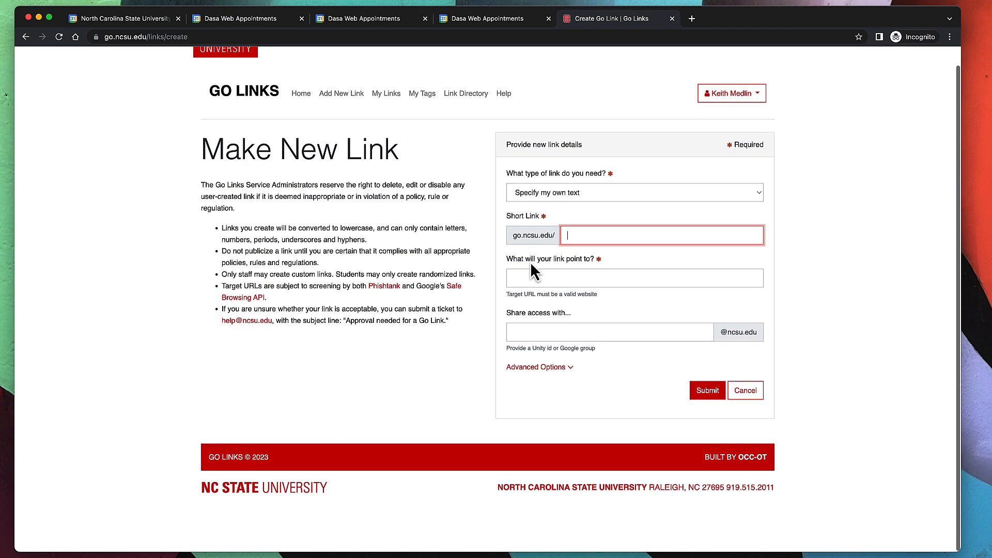
{"action": "left_click", "coordinate": [596, 286]}
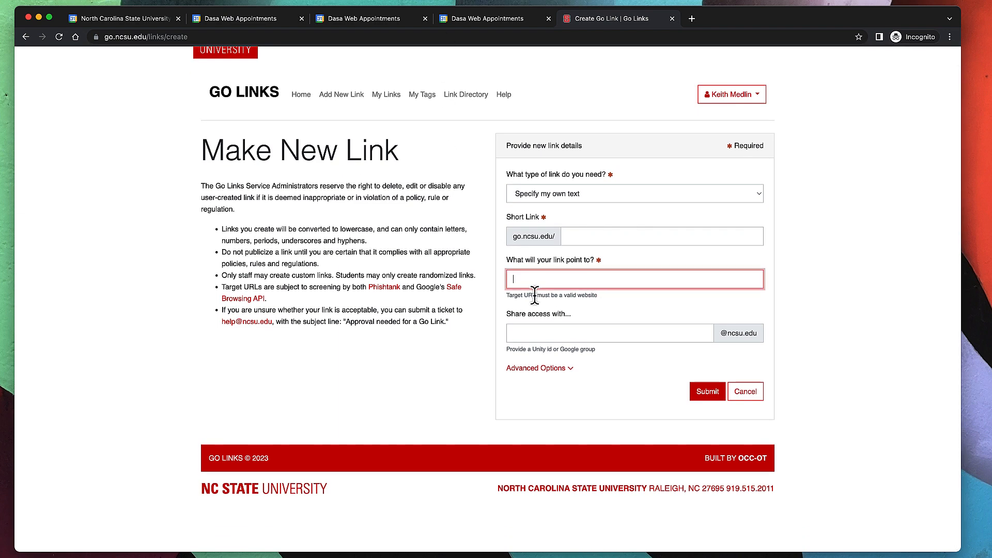
Open the booking page as others see it and select its web address.
{"action": "left_click", "coordinate": [261, 19]}
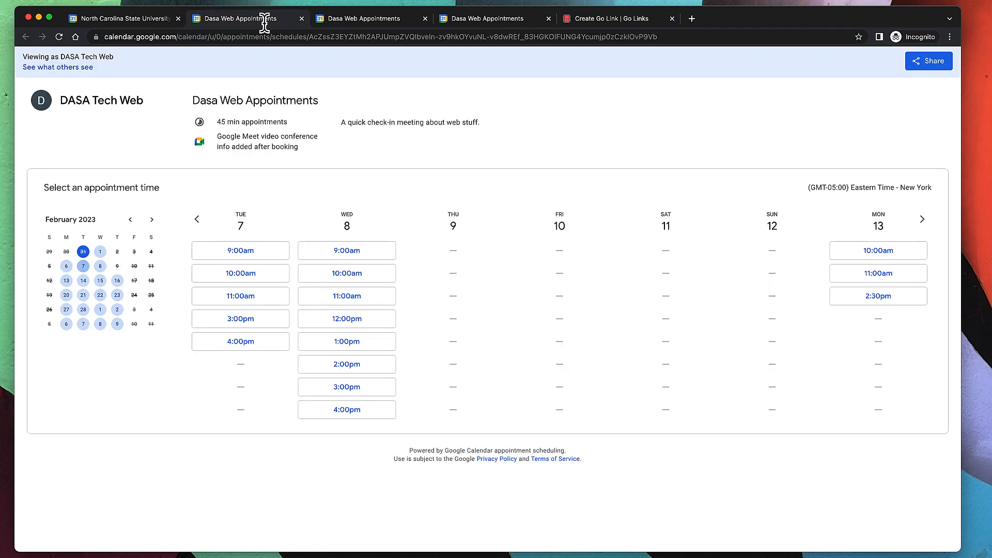
{"action": "left_click", "coordinate": [62, 68]}
{"action": "left_click", "coordinate": [249, 37]}
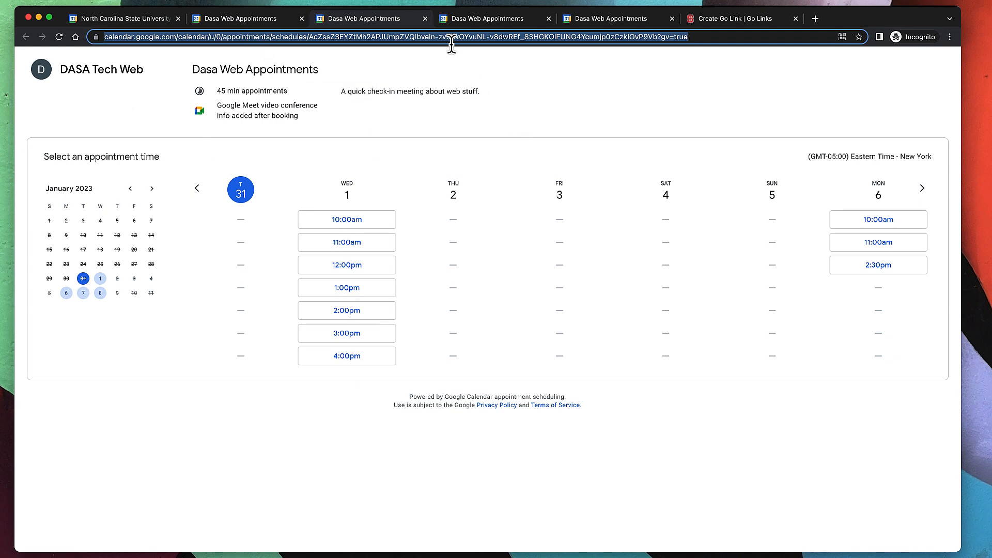
Review the Go Link form's Advanced Options, keep 'Specify my own text', and return to the February 2023 calendar.
{"action": "left_click", "coordinate": [750, 20]}
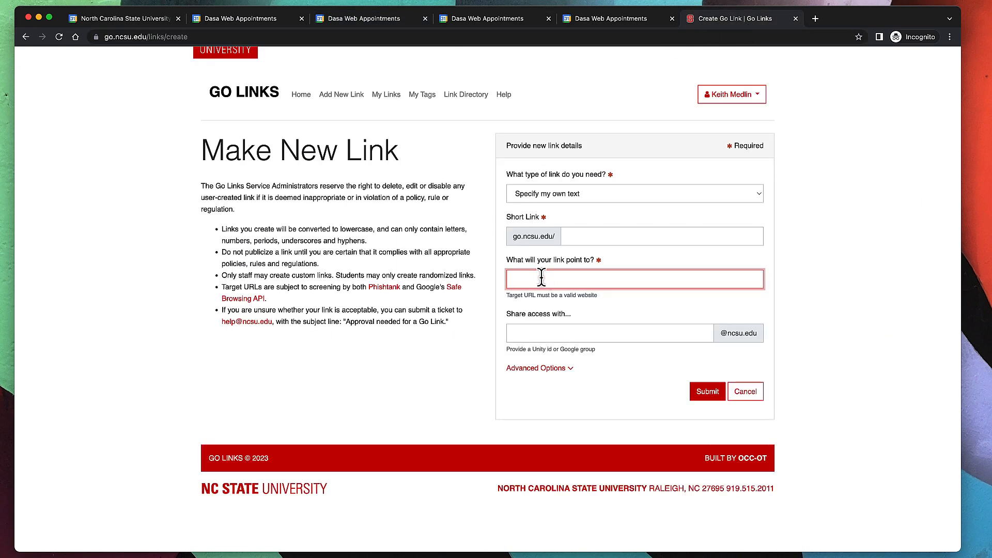
{"action": "left_click", "coordinate": [613, 332]}
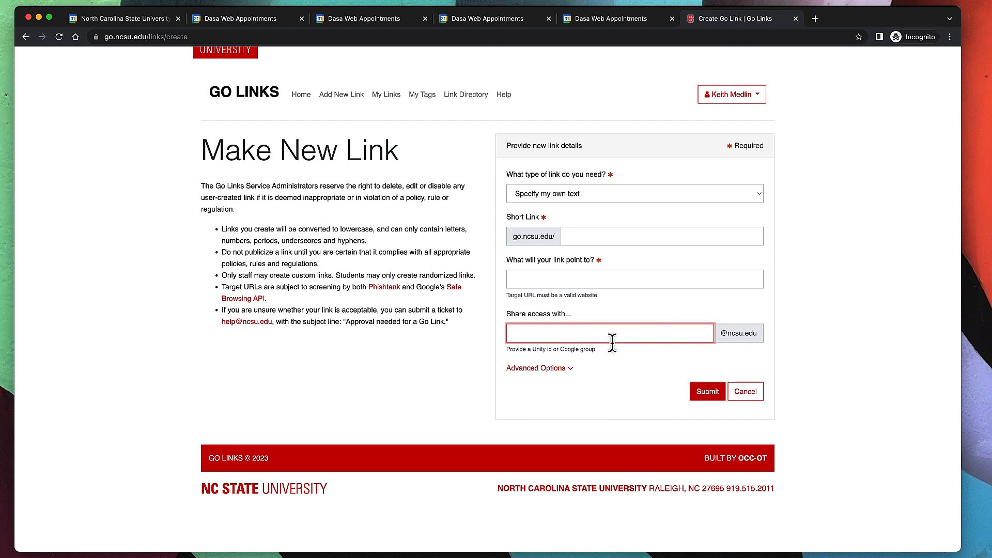
{"action": "left_click", "coordinate": [550, 368]}
{"action": "left_click", "coordinate": [551, 370]}
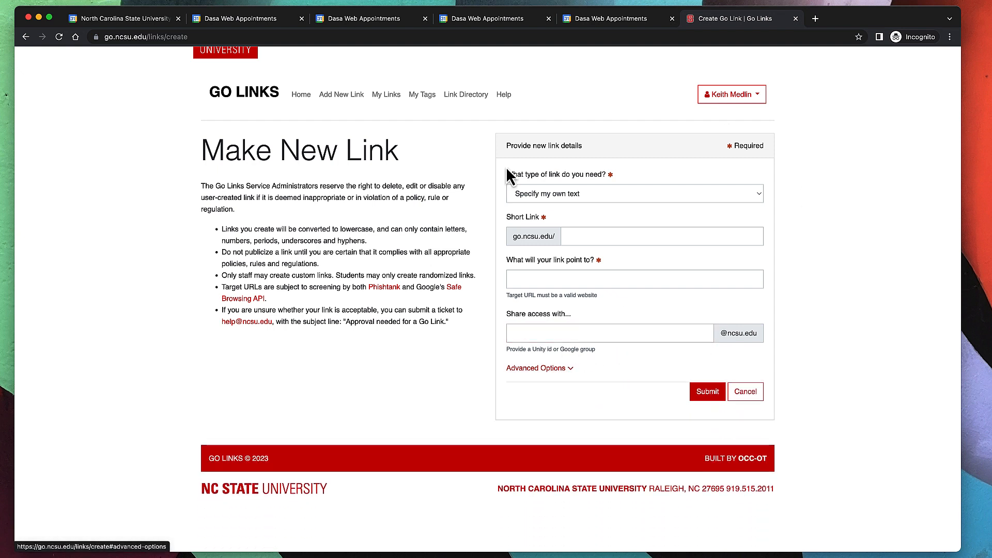
{"action": "left_click", "coordinate": [580, 196]}
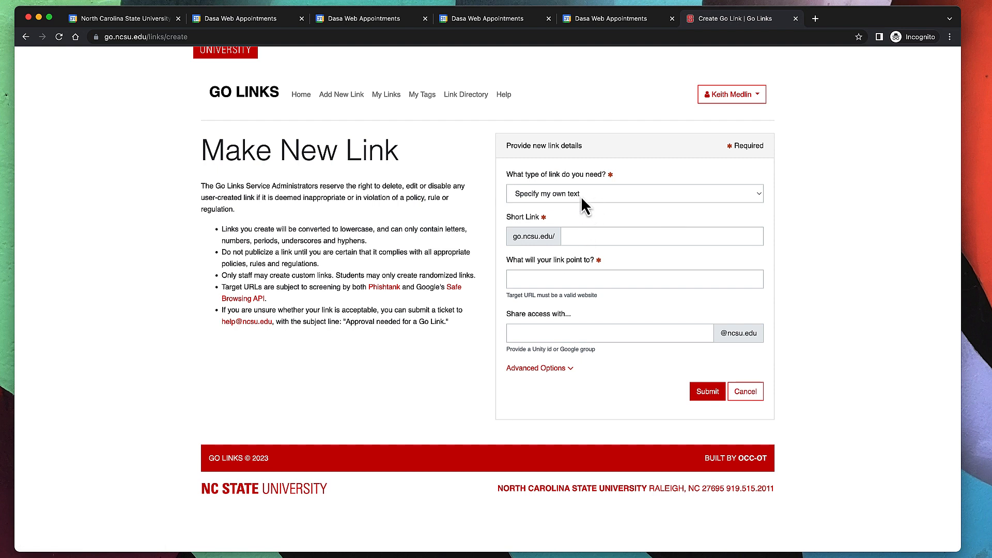
{"action": "left_click", "coordinate": [581, 231]}
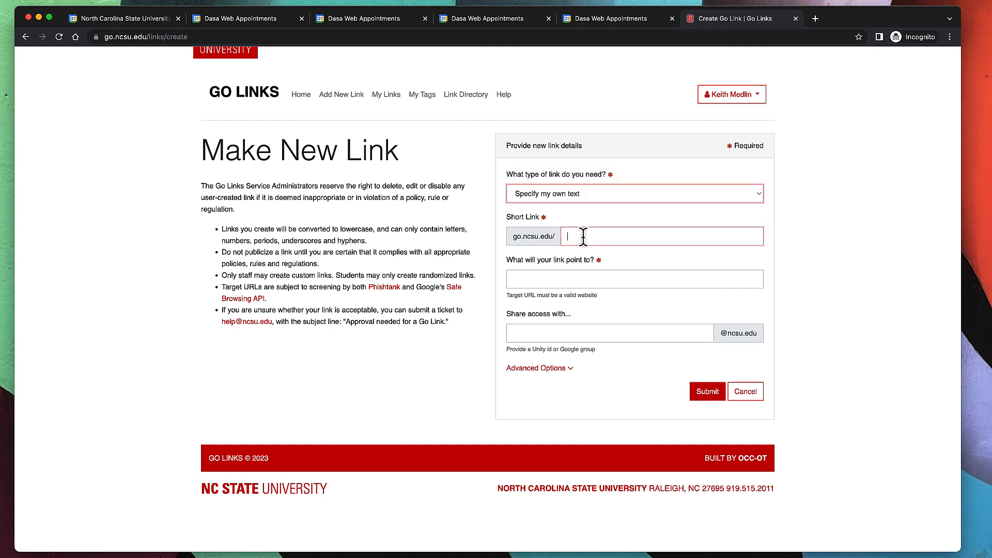
{"action": "left_click", "coordinate": [552, 279]}
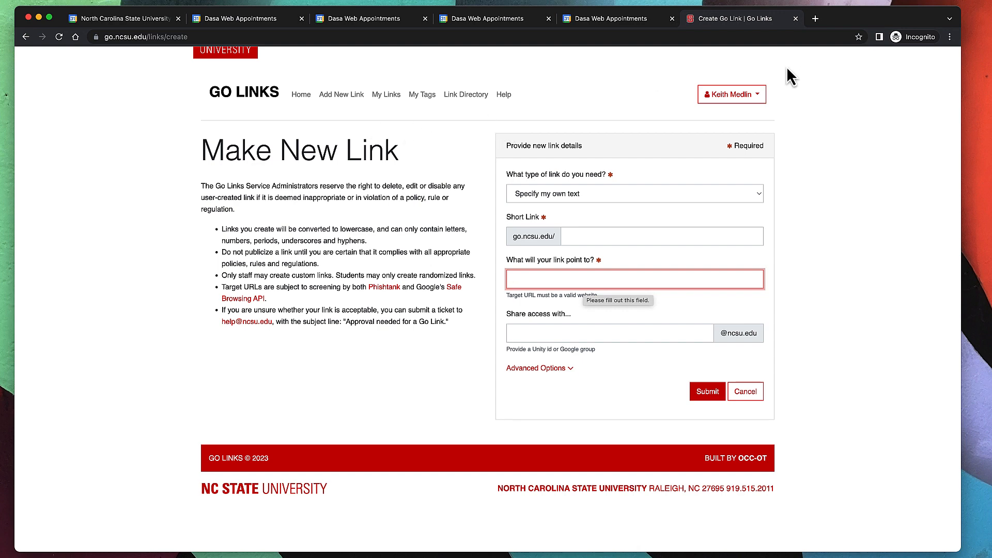
{"action": "left_click", "coordinate": [143, 18]}
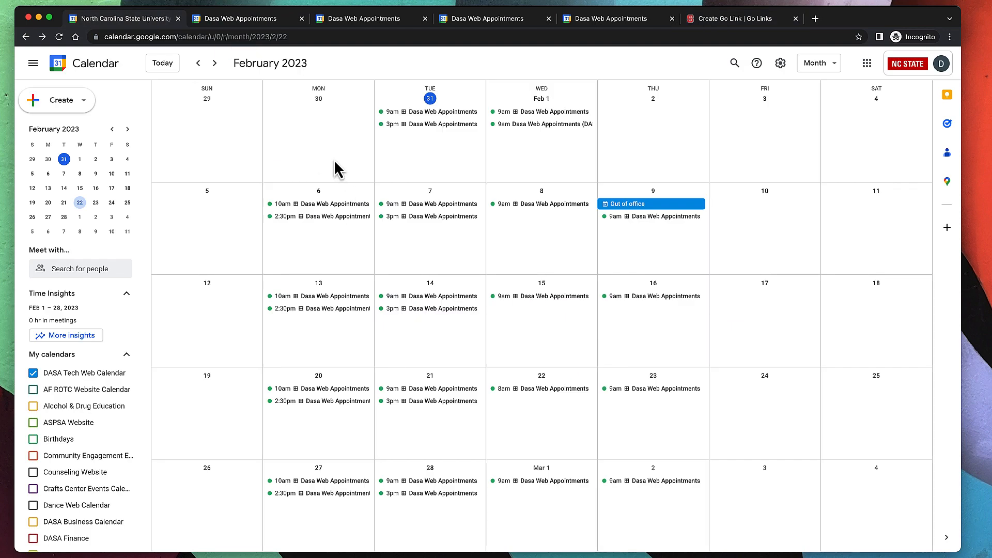